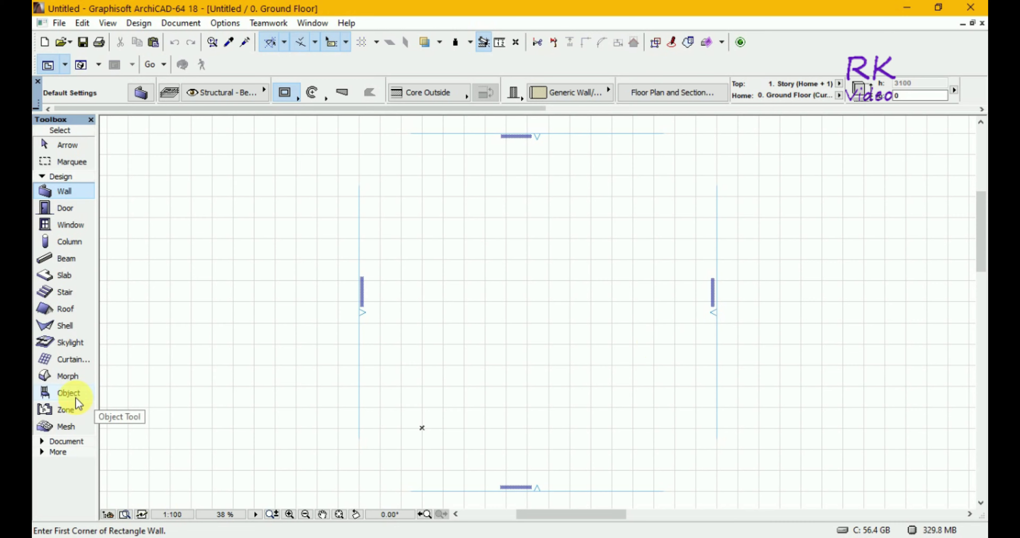
Step: Activate the Object tool, with Armchair 01 18 loaded as the default object
left_click(67, 394)
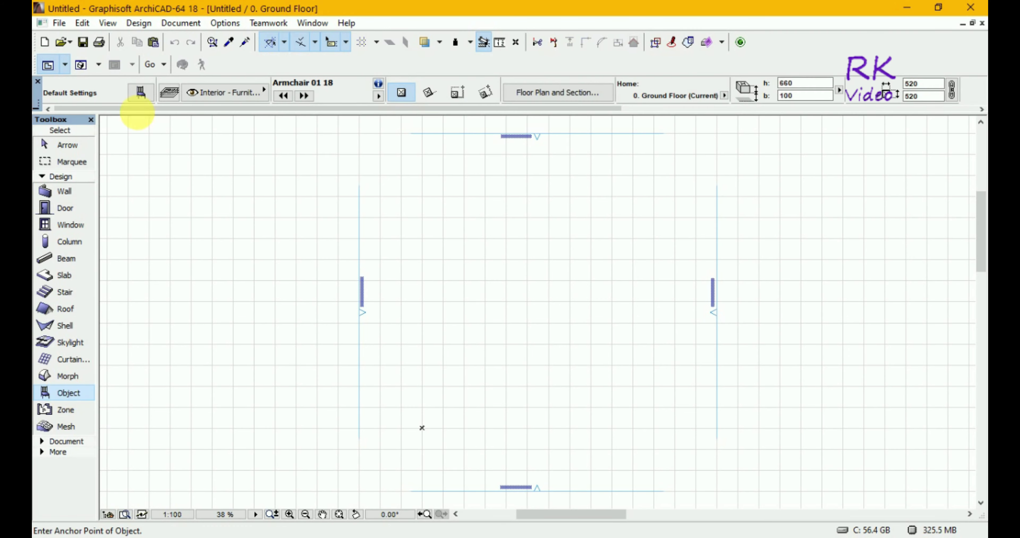
Step: Open Object Default Settings and browse Furnishing 18: Cabinets and Shelves, Chairs, then Couches and Sofas
left_click(140, 92)
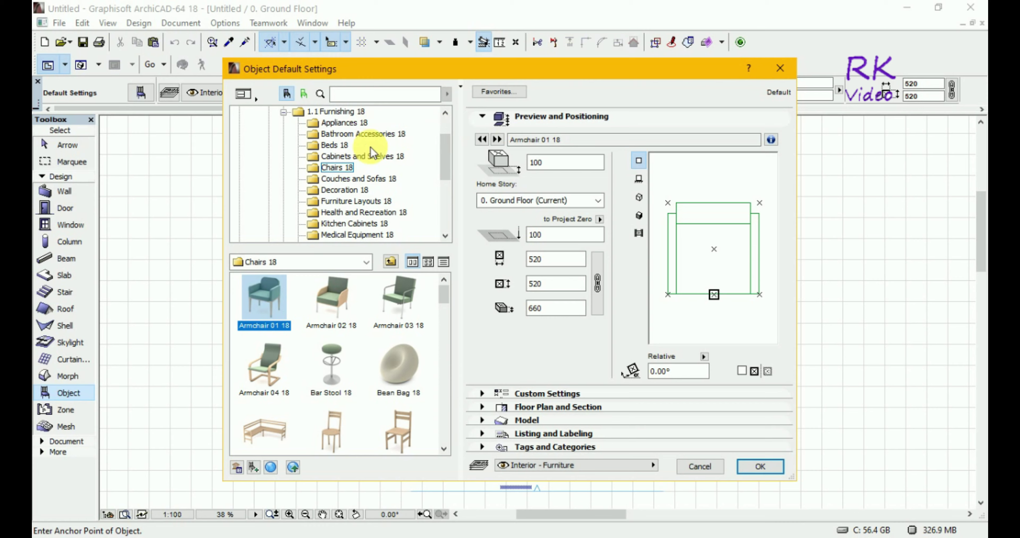
left_click(372, 158)
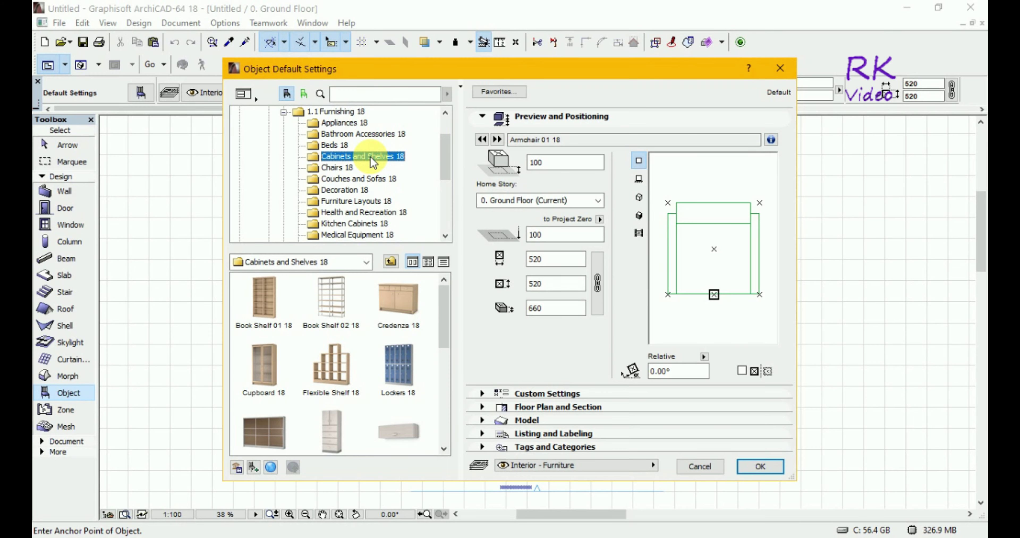
left_click(340, 169)
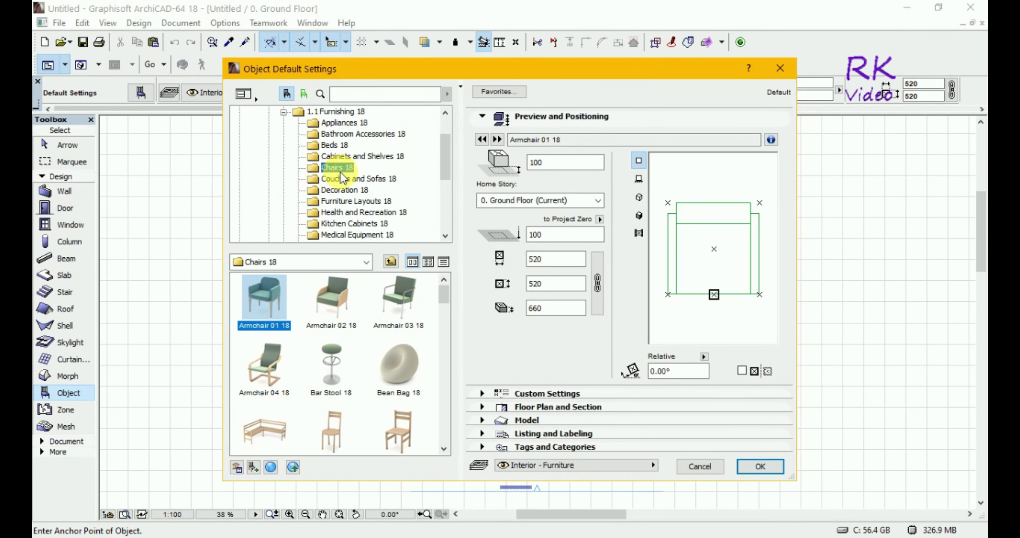
left_click(340, 180)
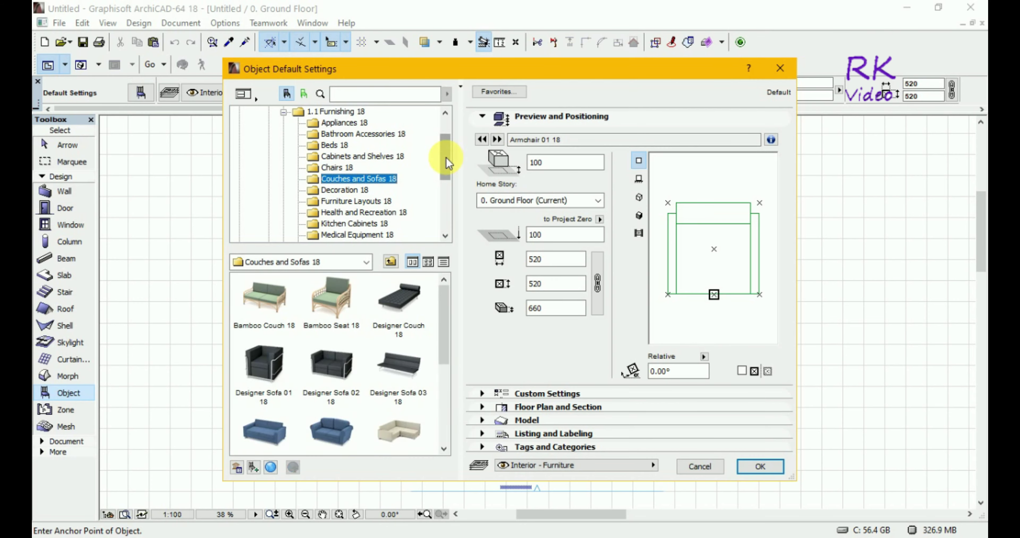
left_click_drag(446, 156, 446, 179)
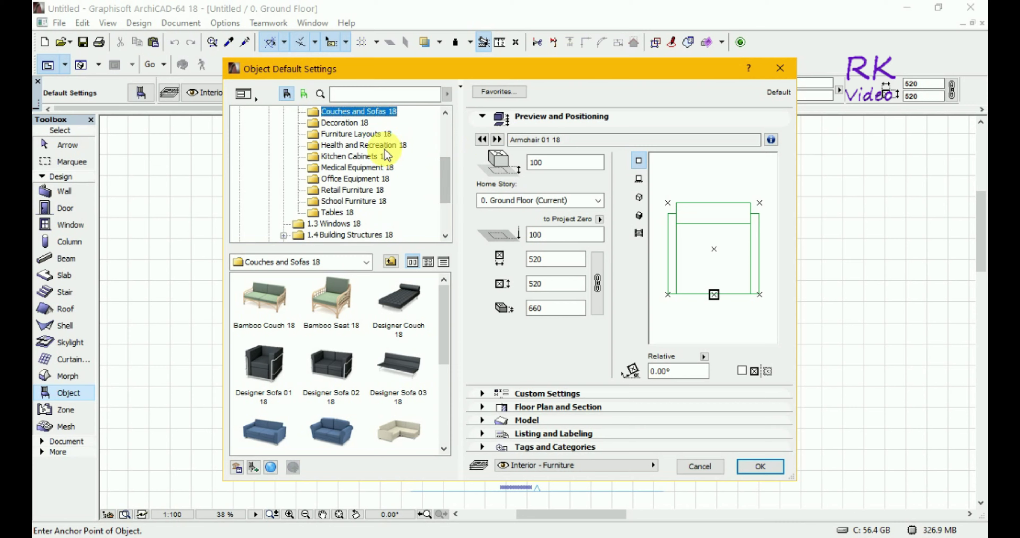
Step: Browse past Health and Recreation and Office Equipment down to the Redlining Clouds 18 folder
left_click(340, 145)
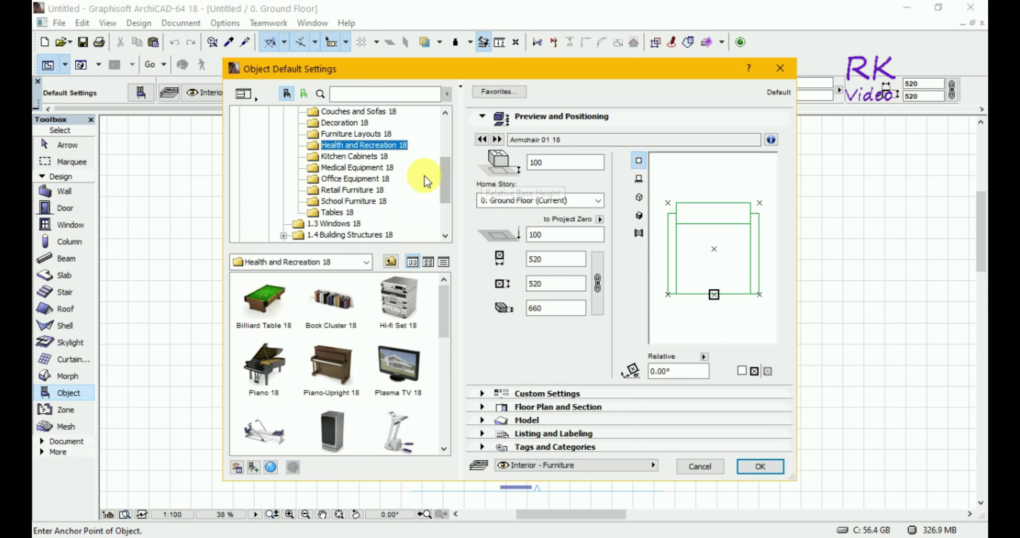
left_click(362, 176)
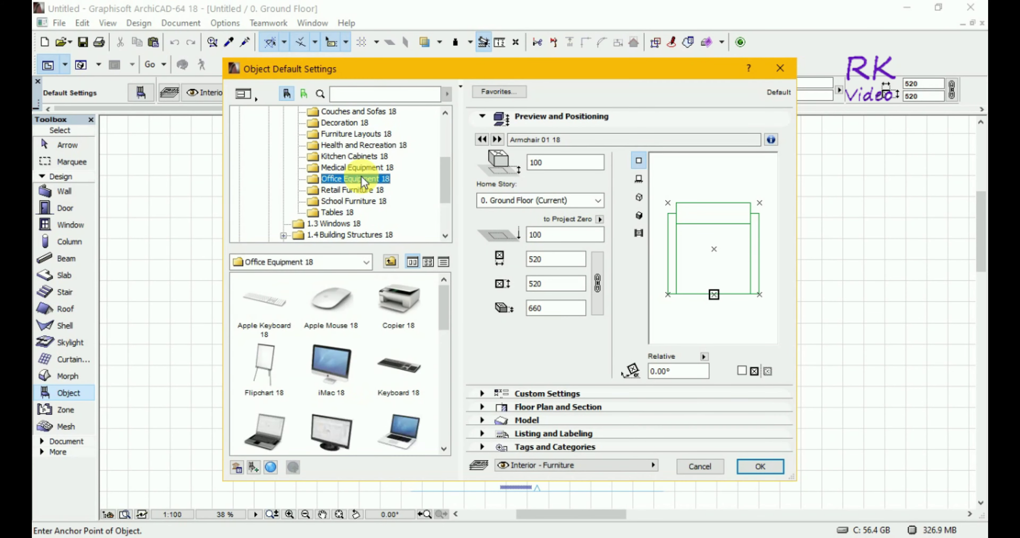
scroll(361, 176, "down", 5)
left_click(362, 178)
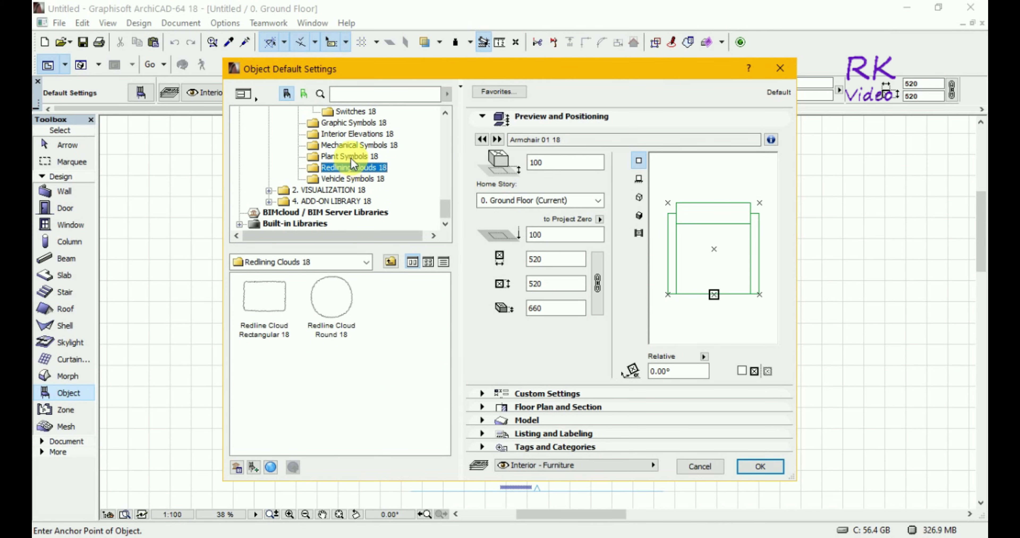
Step: Make Stone Elevation Contour 18 from Plant Symbols 18 the default object and confirm
left_click(351, 156)
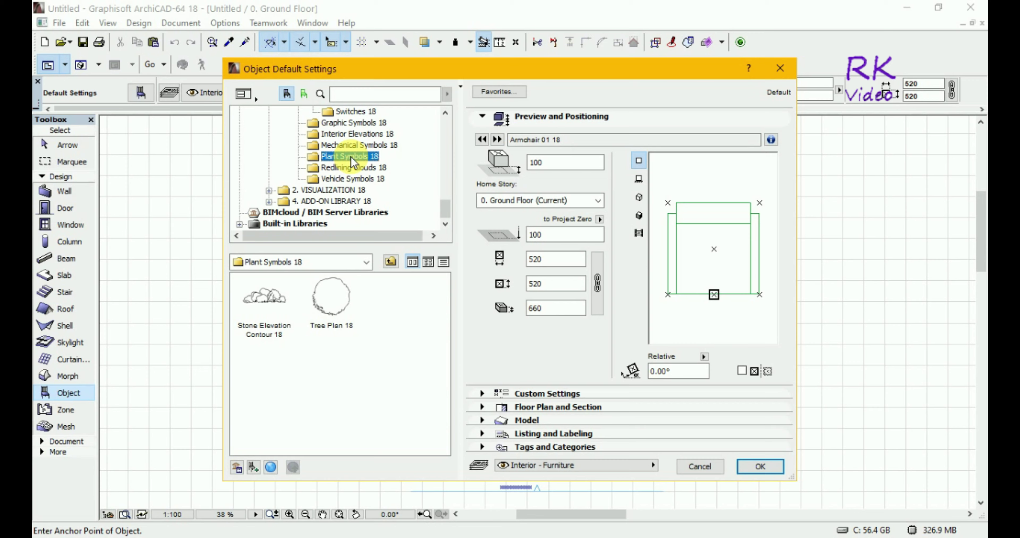
left_click(266, 299)
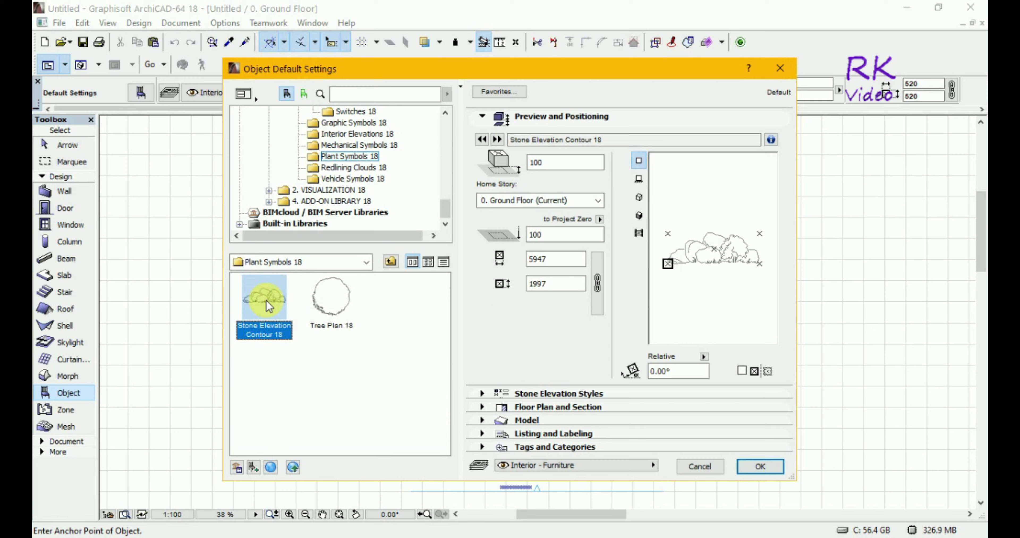
left_click(750, 467)
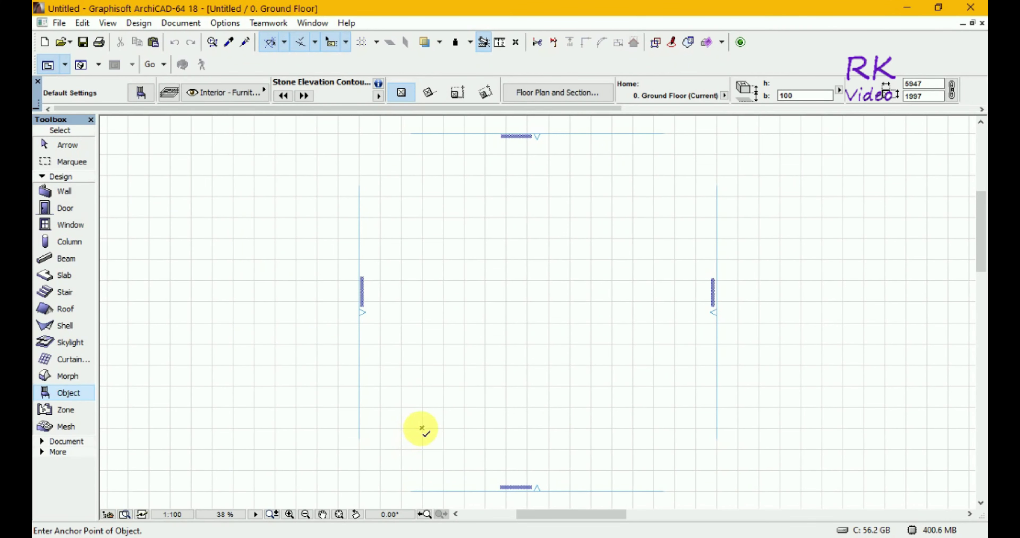
Step: Place the Stone Elevation Contour 18 object on the plan and box-zoom in around it
left_click(422, 429)
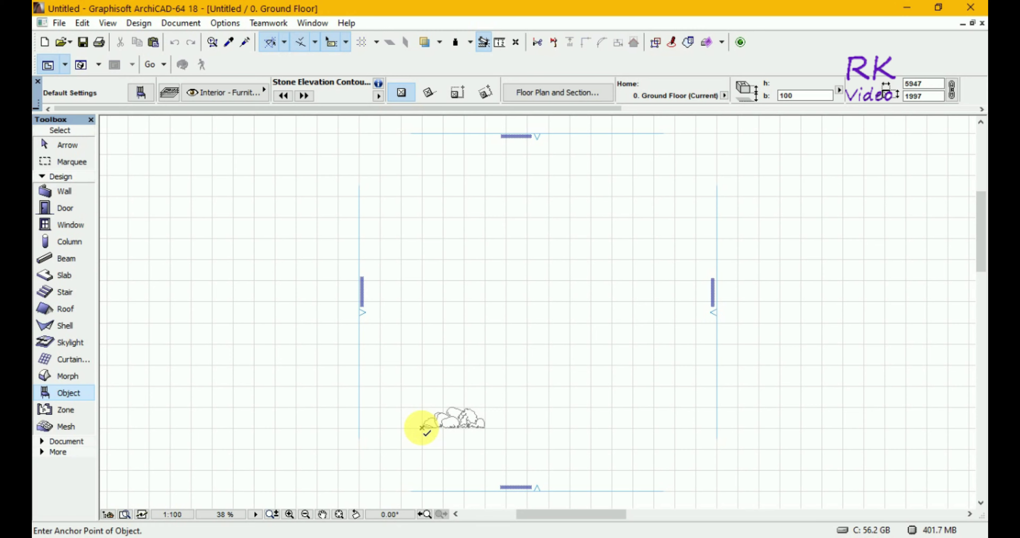
left_click(290, 514)
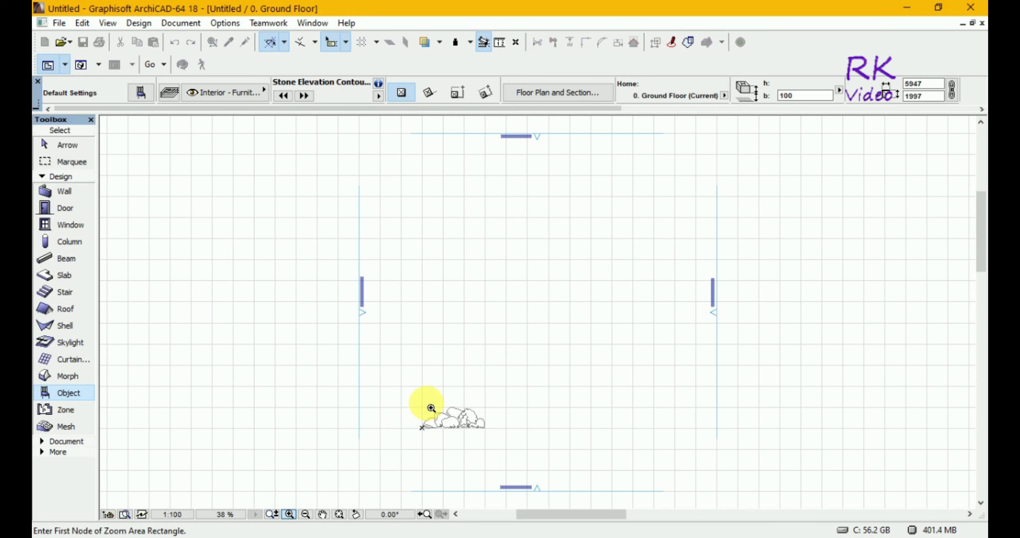
left_click(414, 404)
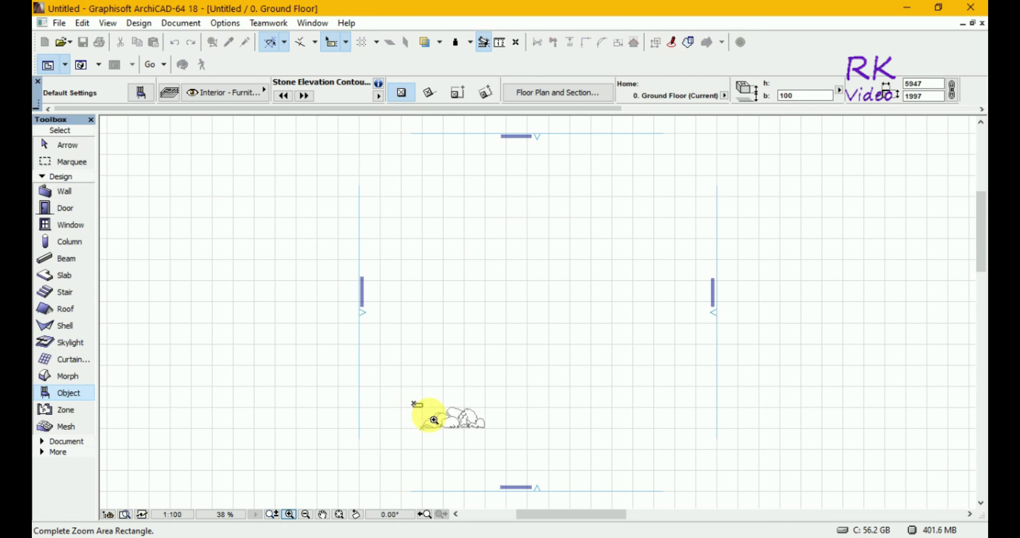
left_click(501, 442)
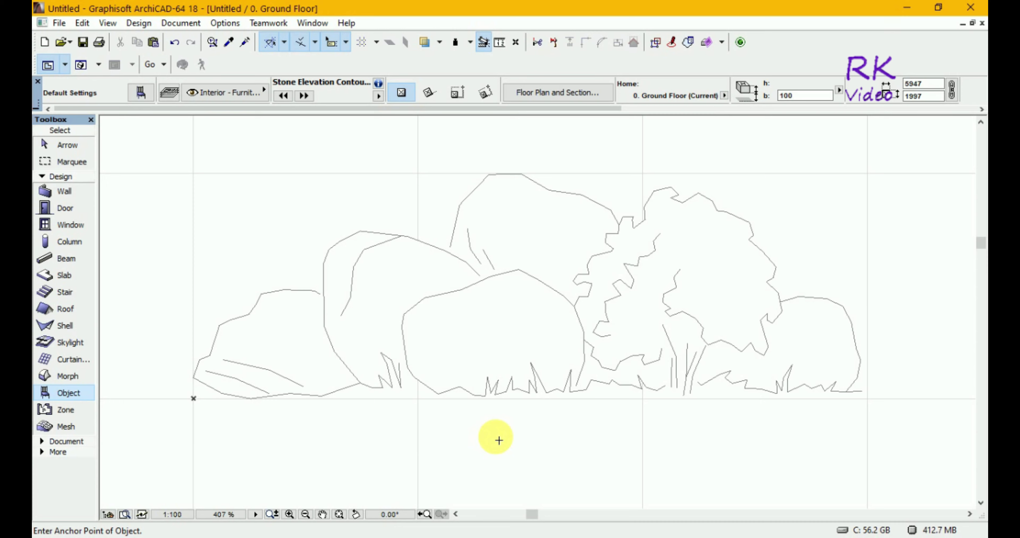
Step: Cancel closing the unsaved project and switch to the 3D window with F3
key("XF86MonBrightnessUp")
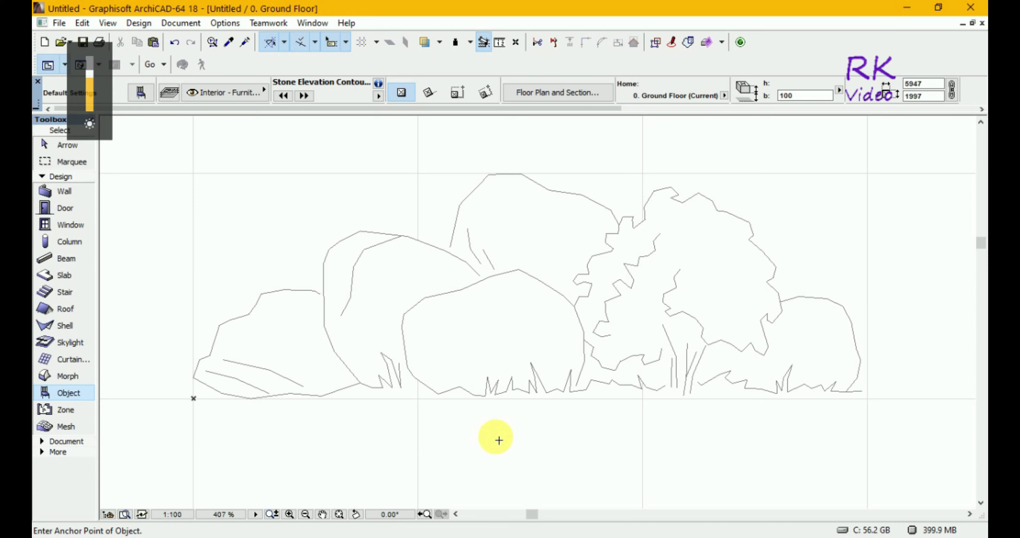
key("alt+F4")
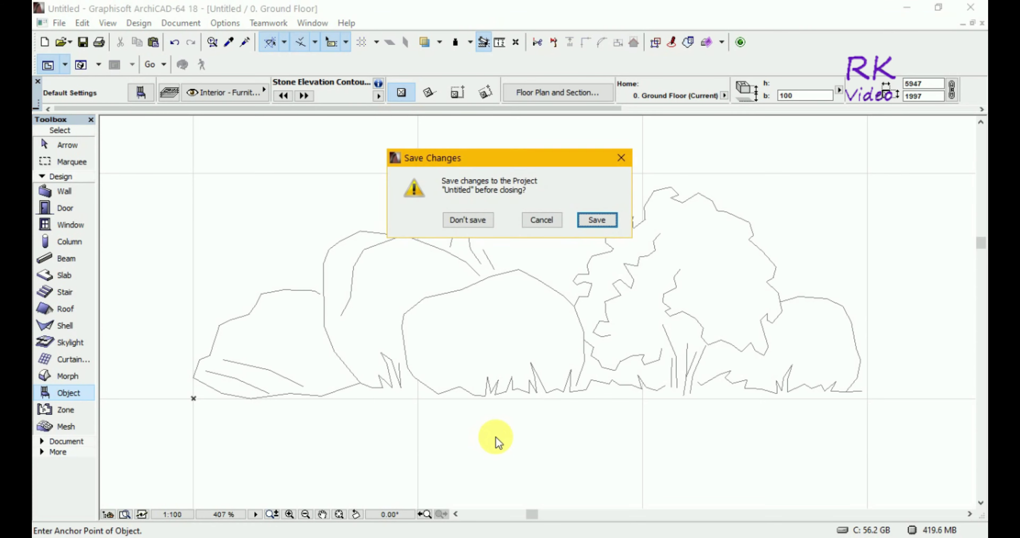
left_click(621, 158)
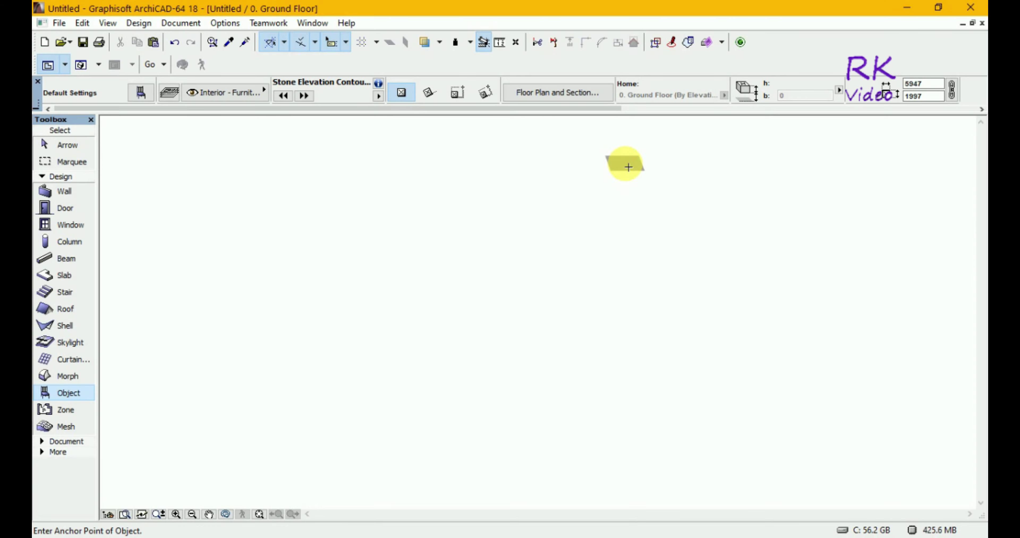
key("F3")
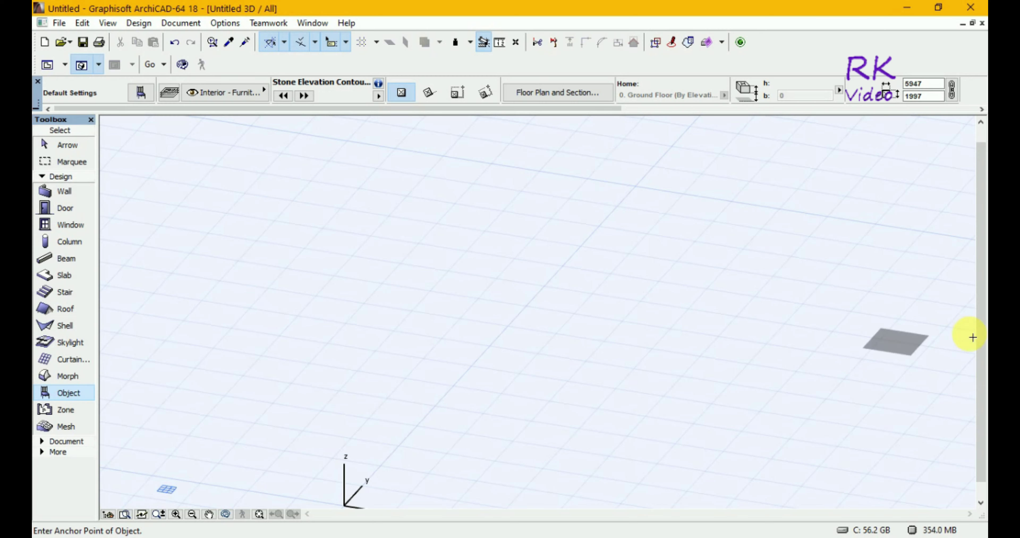
Step: Dismiss the Create New Story dialogs without adding a story and return to the 2D stone drawing
left_click(984, 328)
left_click_drag(983, 328, 983, 290)
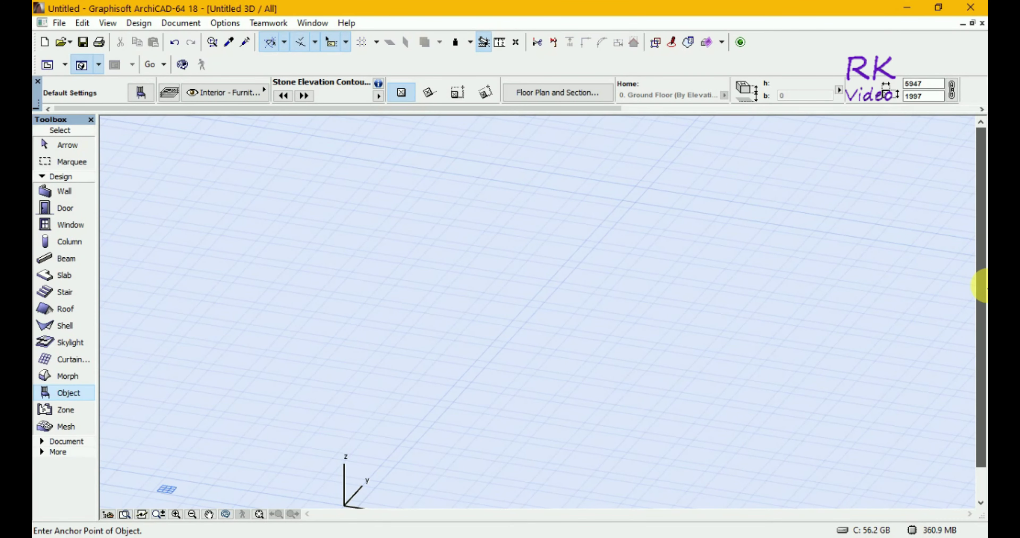
left_click_drag(984, 286, 984, 400)
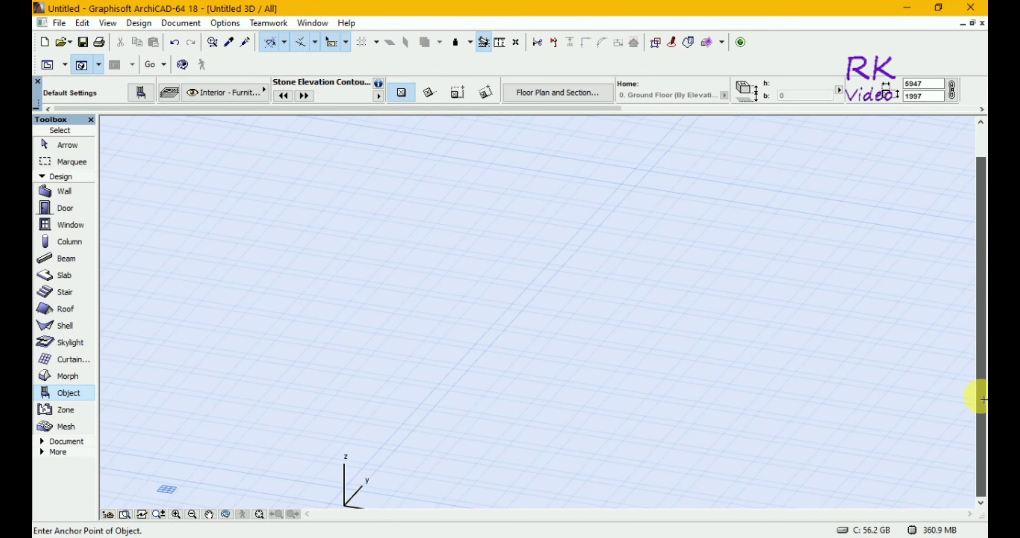
scroll(984, 401, "down", 1)
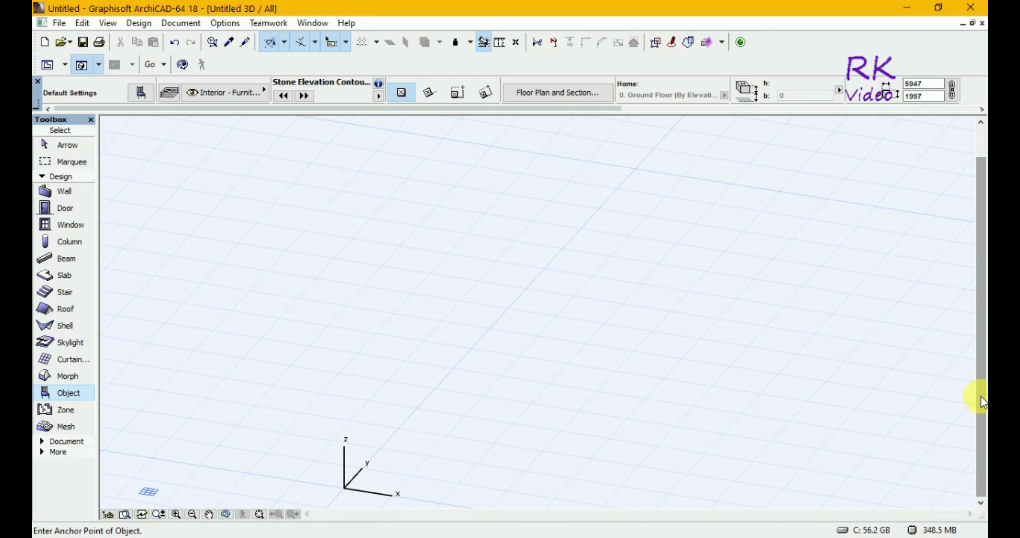
key("ctrl+shift+Down")
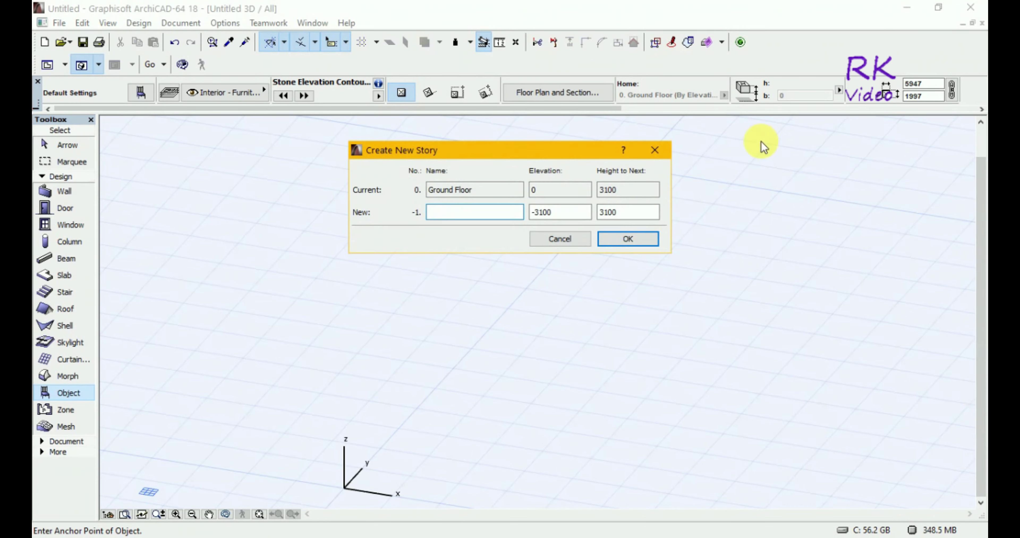
left_click(655, 151)
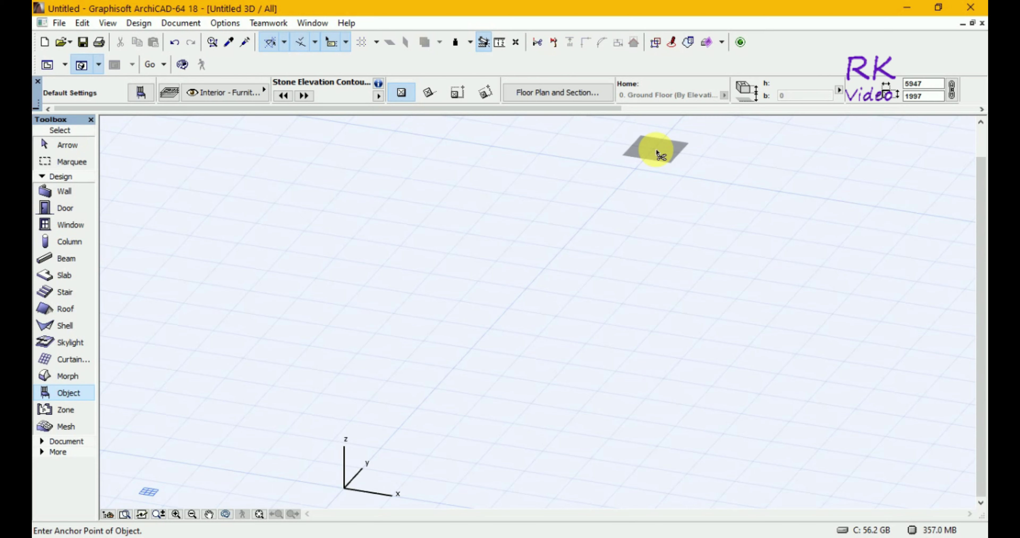
left_click(659, 154)
left_click(656, 151)
left_click(660, 153)
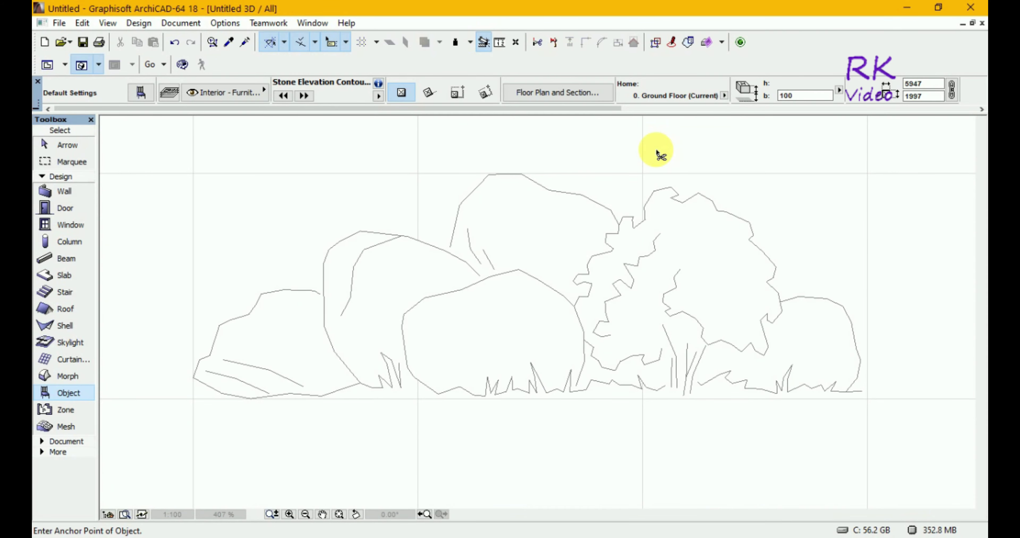
Step: Undo the extra stone object, select the remaining Stone Elevation Contour 18, and view it in 3D
left_click(574, 199)
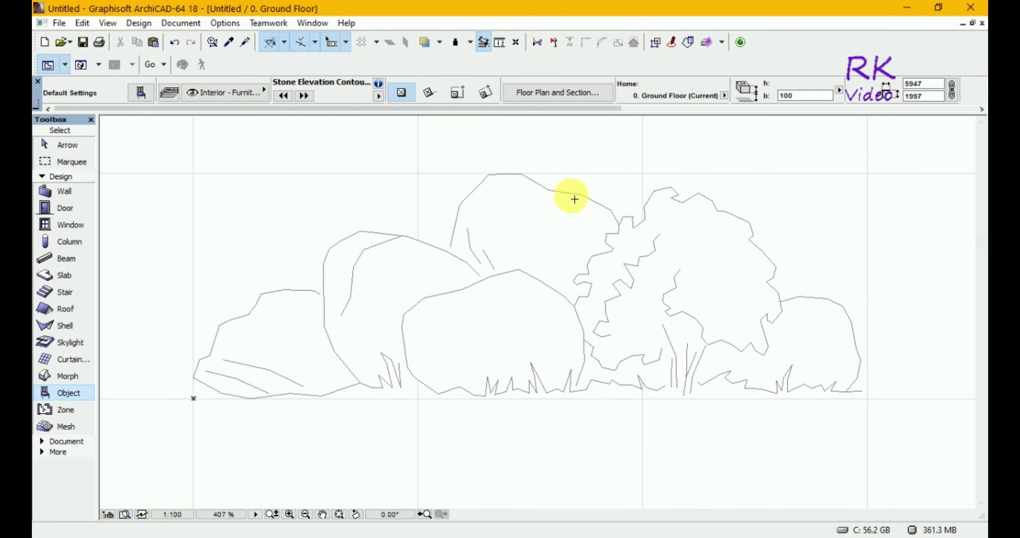
left_click(574, 199)
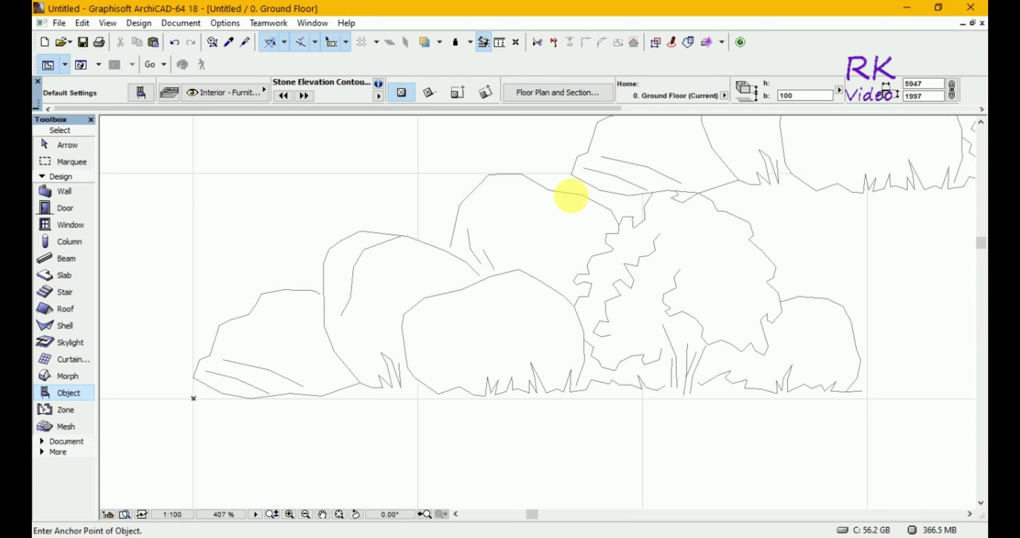
key("ctrl+z")
key("Escape")
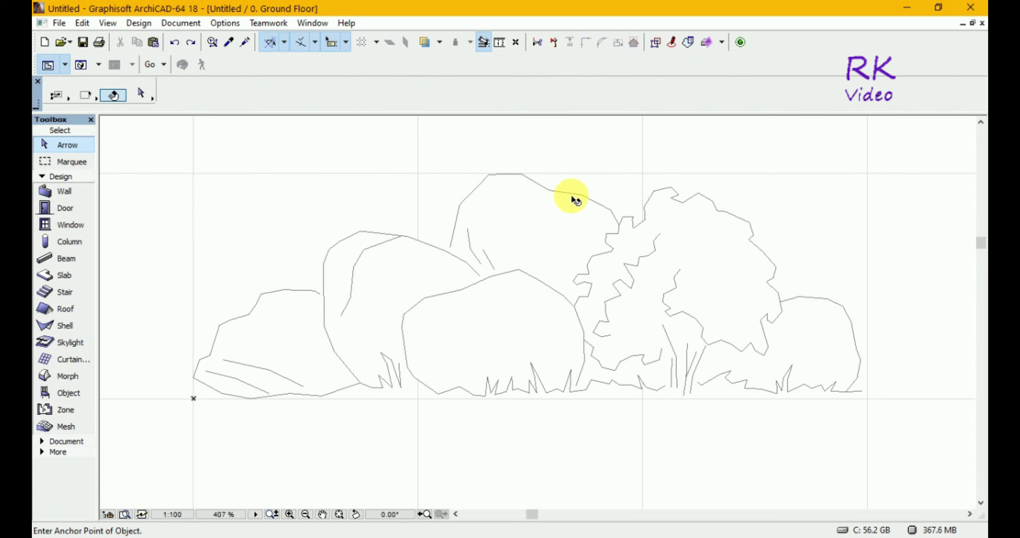
left_click(579, 200)
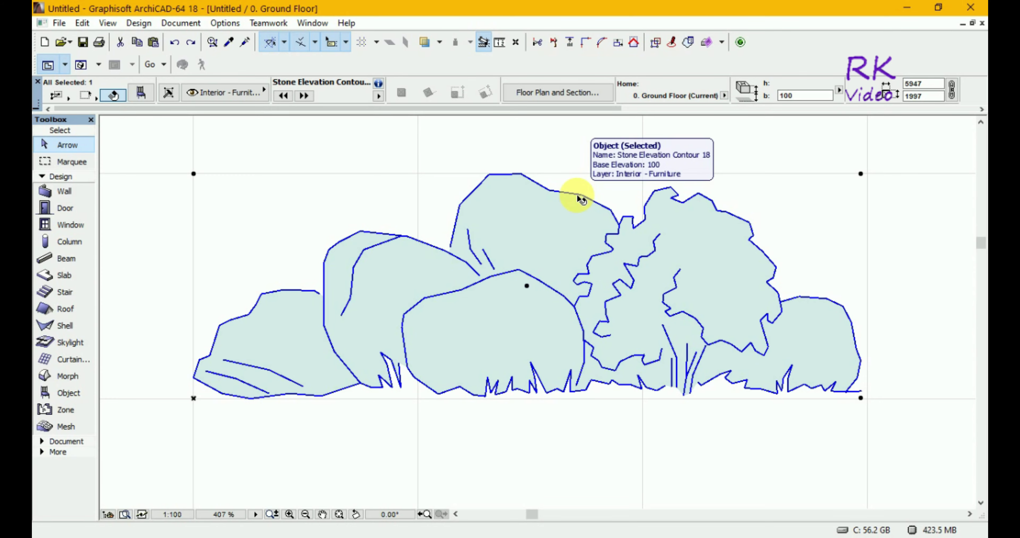
key("F3")
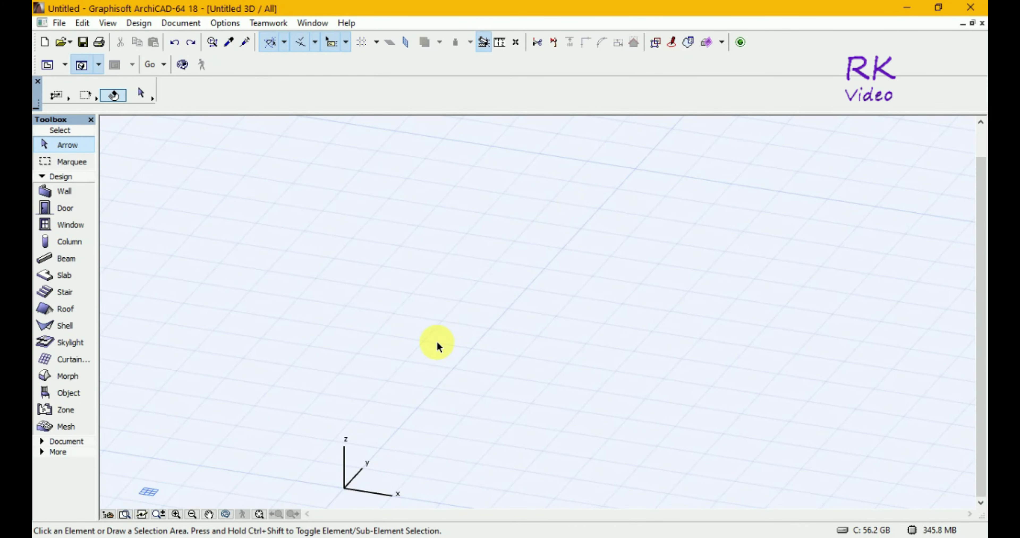
Step: Draw a selection area in the 3D window and return to the Ground Floor plan
left_click(224, 250)
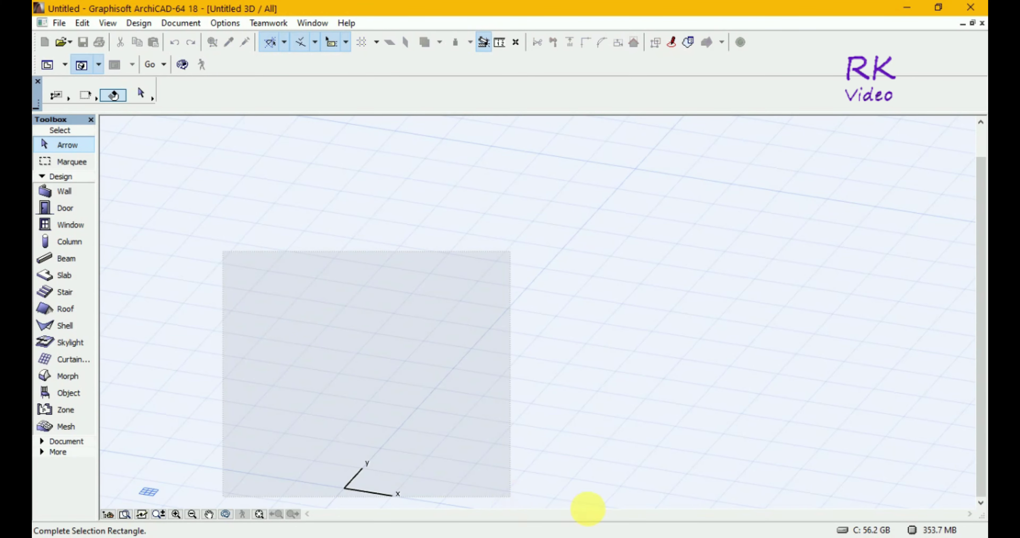
left_click(621, 491)
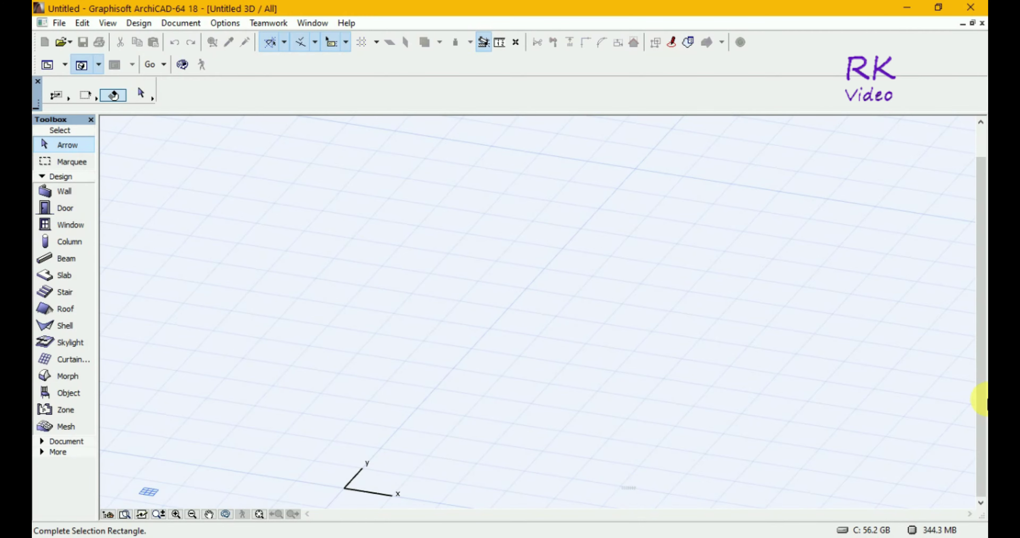
mouse_move(984, 396)
left_mouse_down()
mouse_move(984, 292)
mouse_move(981, 404)
left_mouse_up()
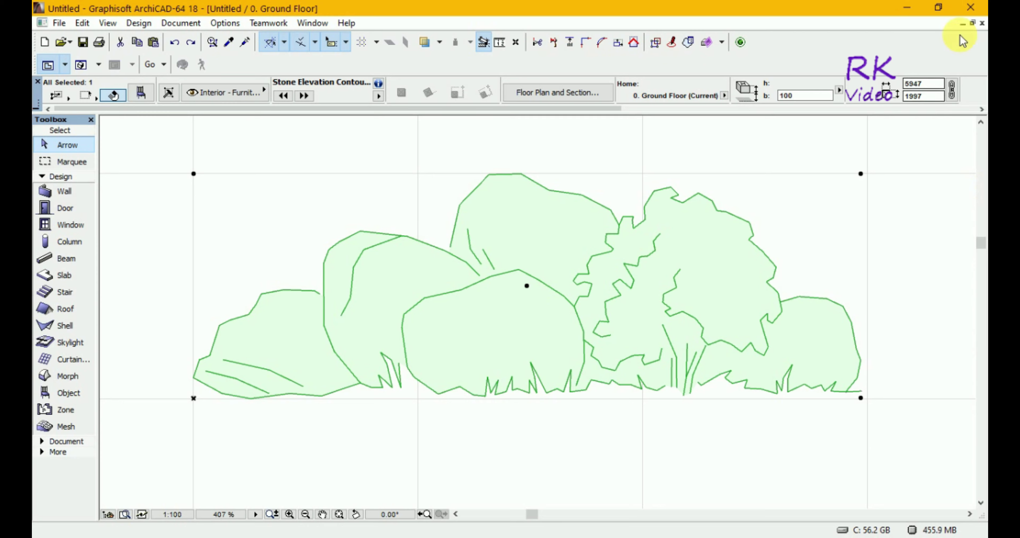
Step: Float the Ground Floor plan window, fit it, and box-zoom onto the shrub symbol
left_click(972, 23)
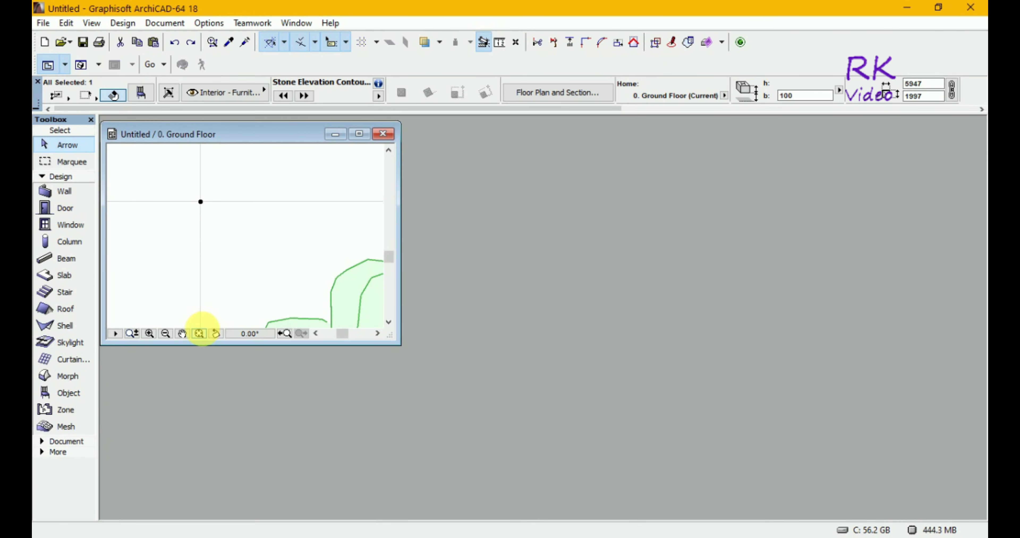
left_click(200, 333)
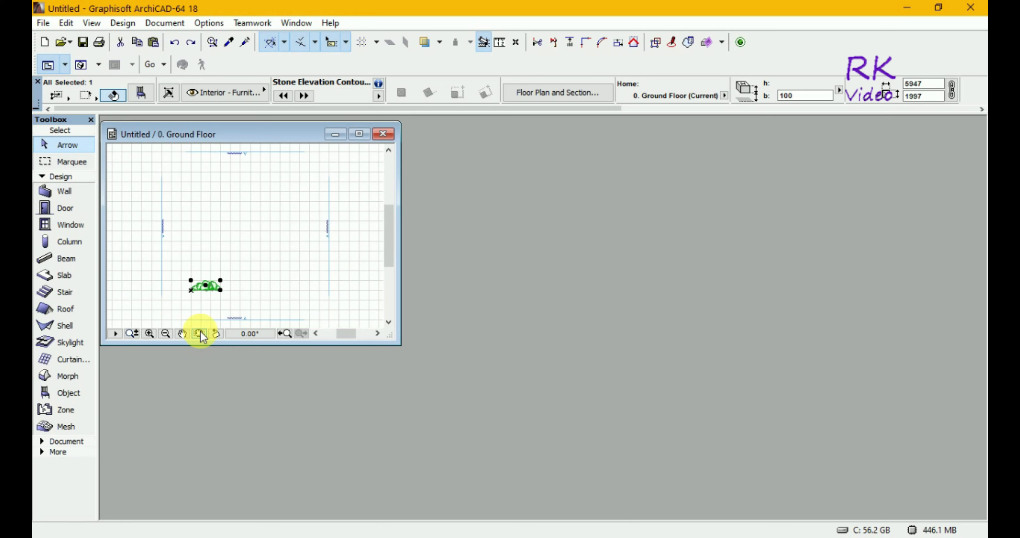
left_click(149, 334)
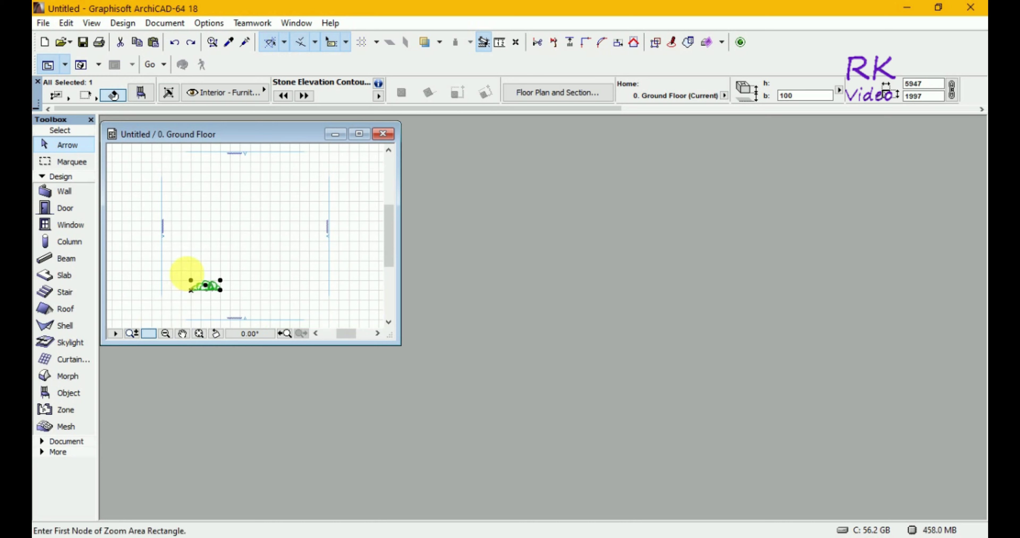
left_click(182, 277)
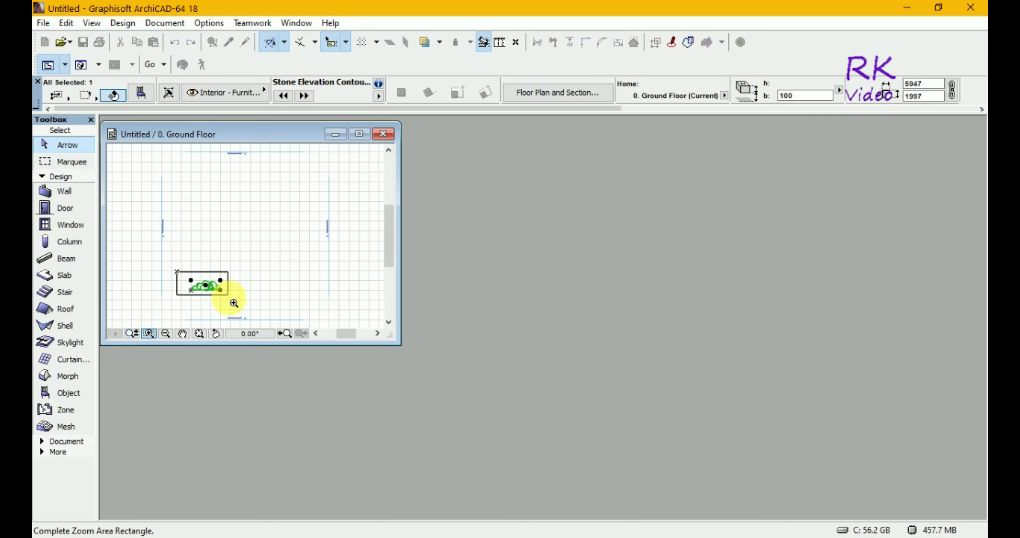
left_click(234, 303)
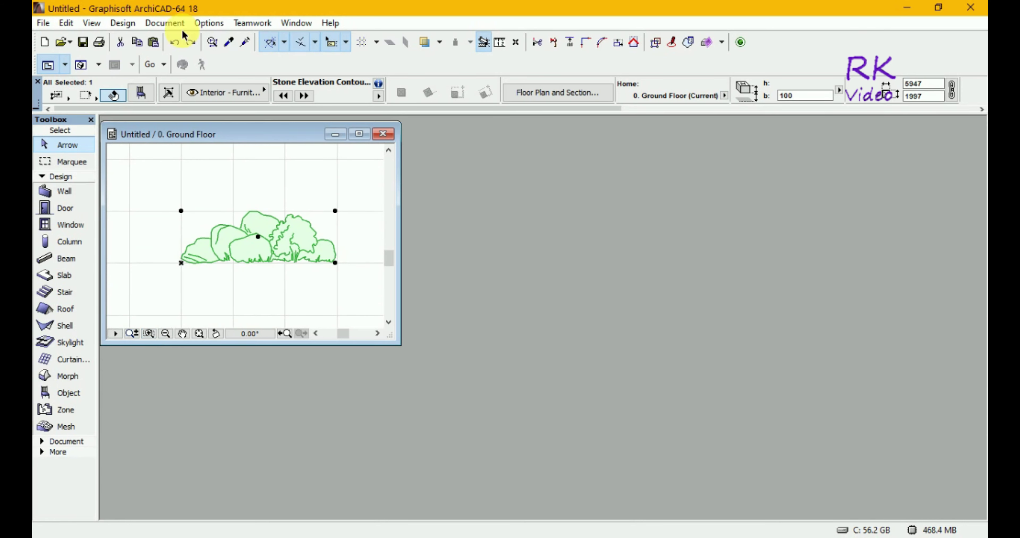
left_click(44, 24)
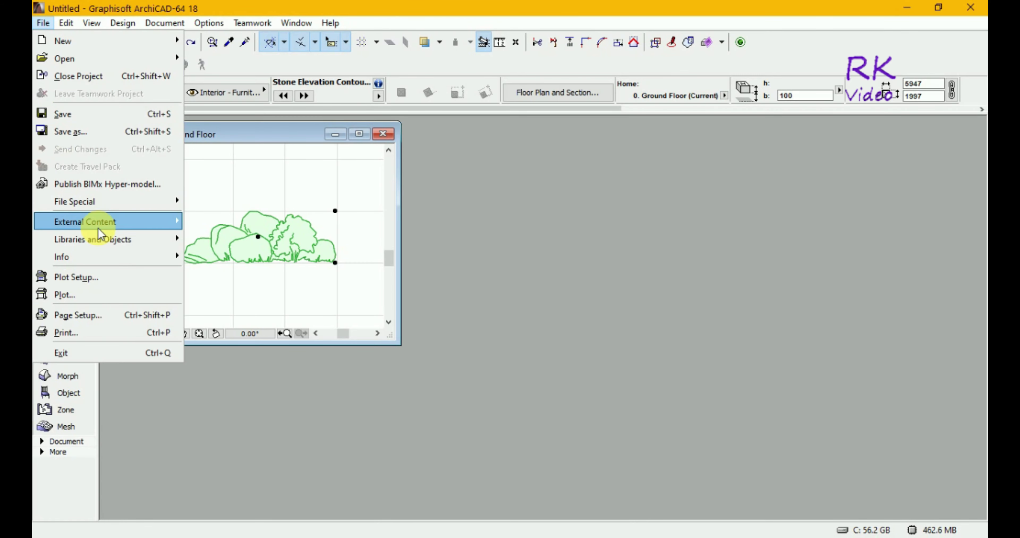
mouse_move(92, 239)
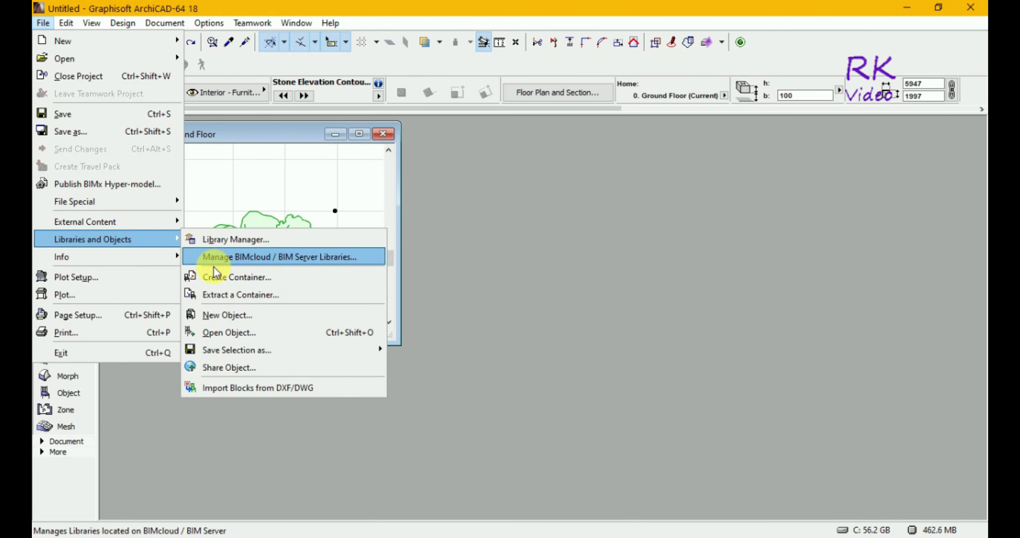
Step: Create library object Untitled-1, dock its editor right of the floor plan, and show its empty 2D script
left_click(210, 316)
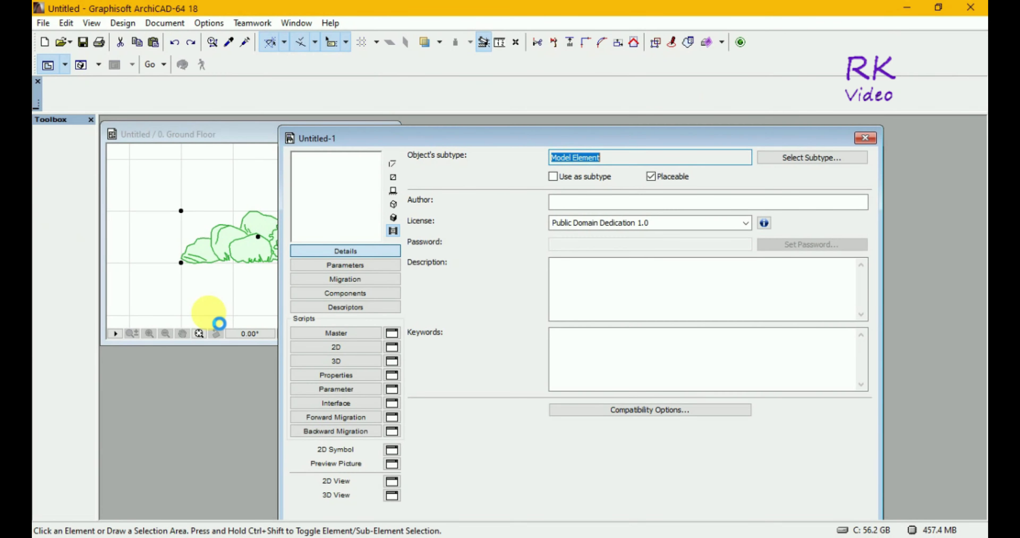
left_click_drag(419, 140, 554, 134)
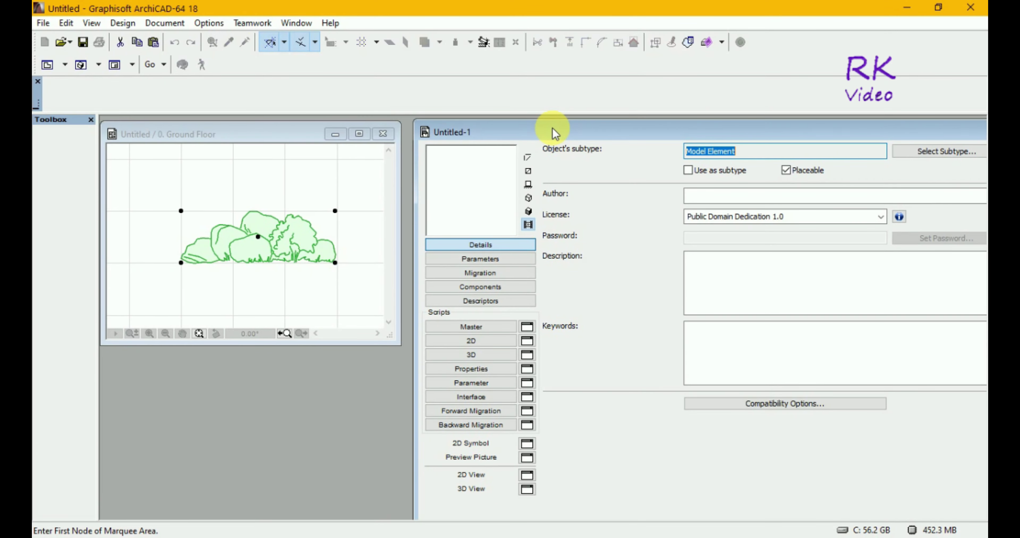
left_click(485, 345)
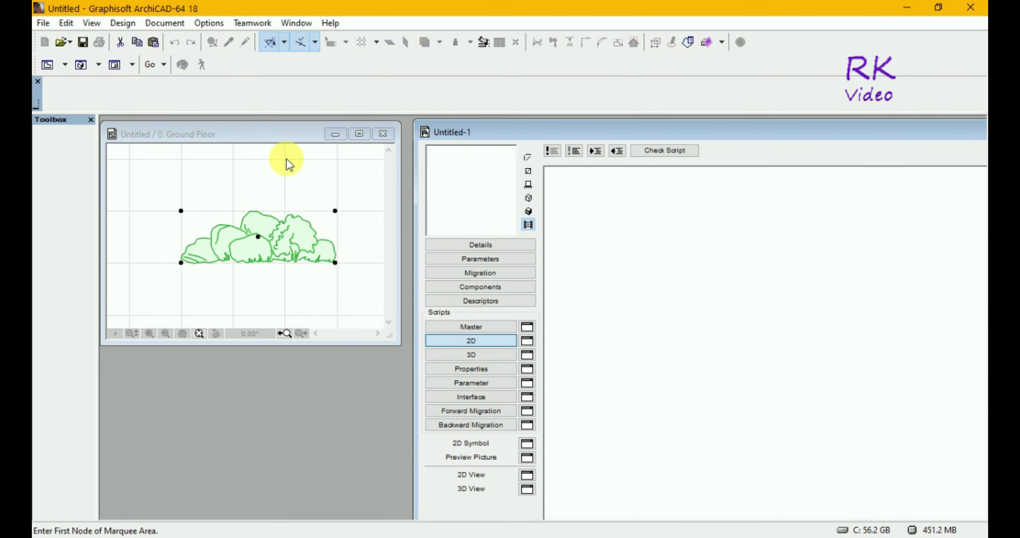
left_click(240, 134)
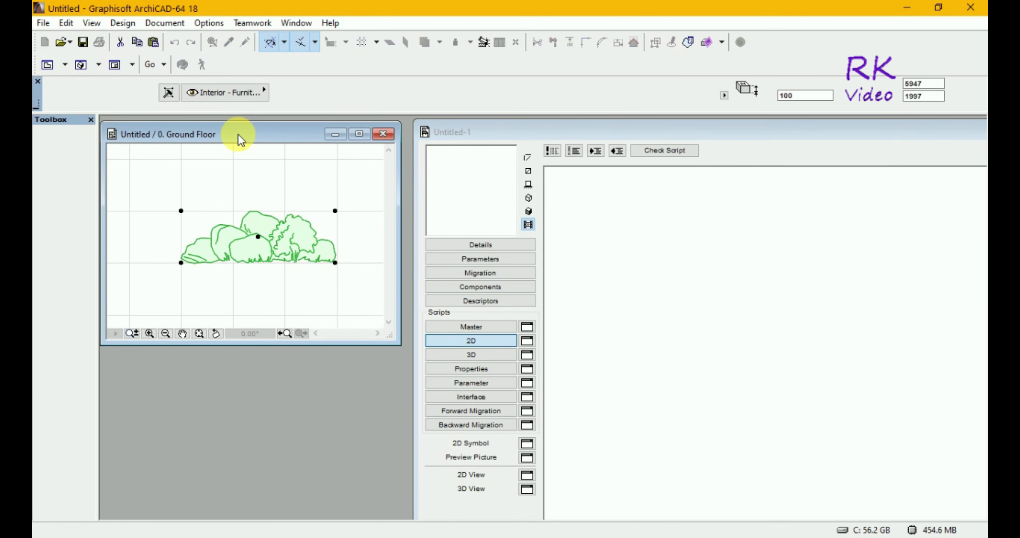
Step: Drag the Stone Elevation Contour 18 shrub from the plan into the 2D script as GDL code
left_click(260, 240)
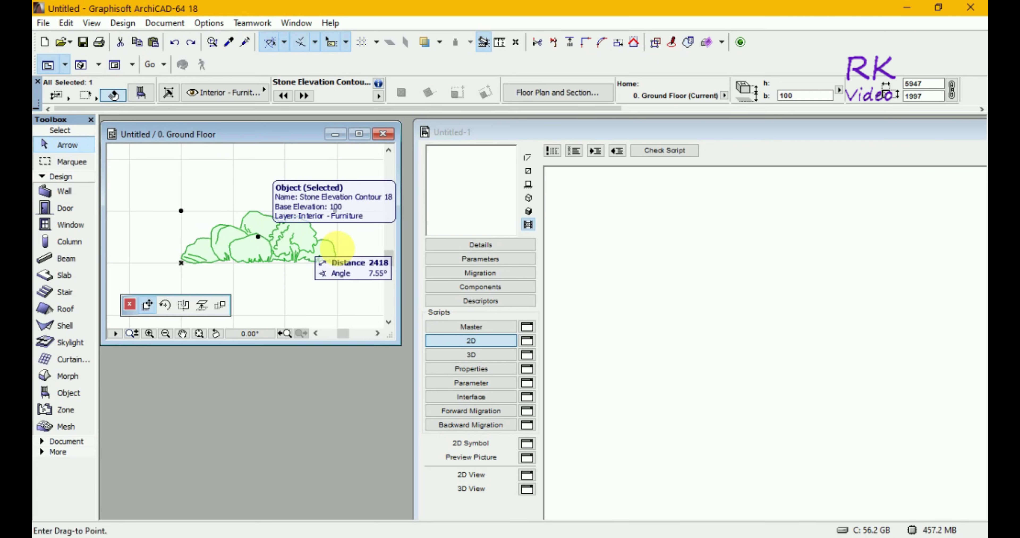
left_click(687, 257)
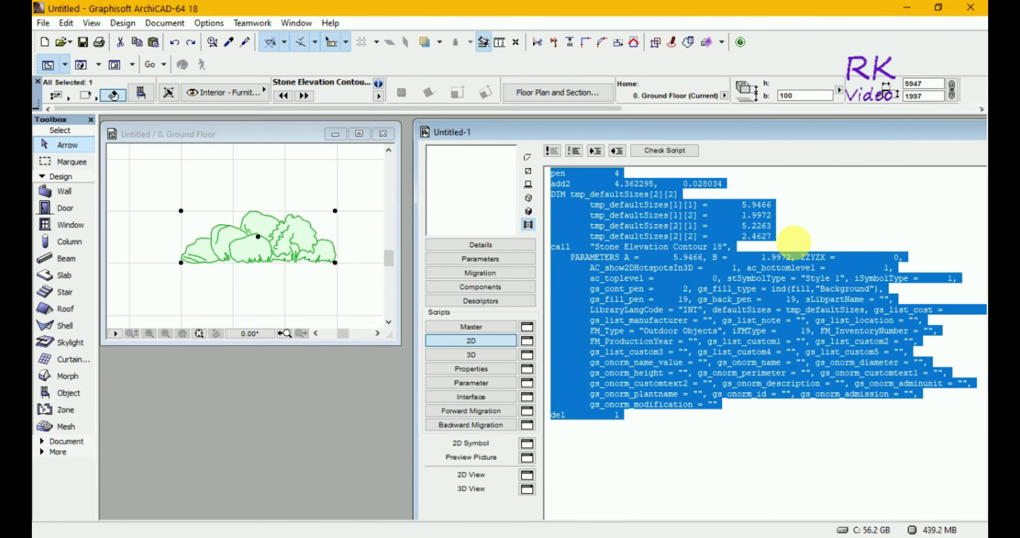
left_click(794, 240)
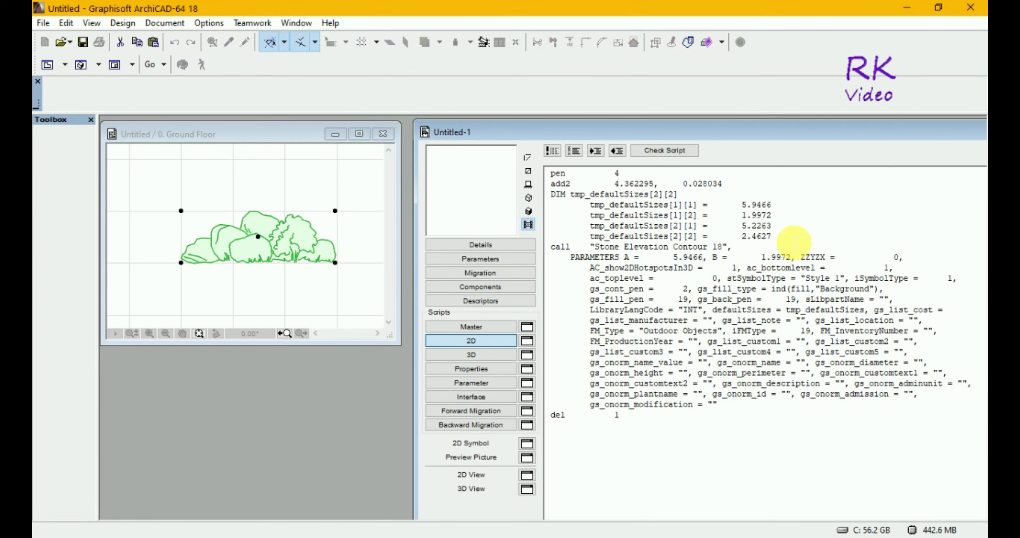
Step: Switch the object preview mode so the shrub picture appears in the preview
left_click(529, 211)
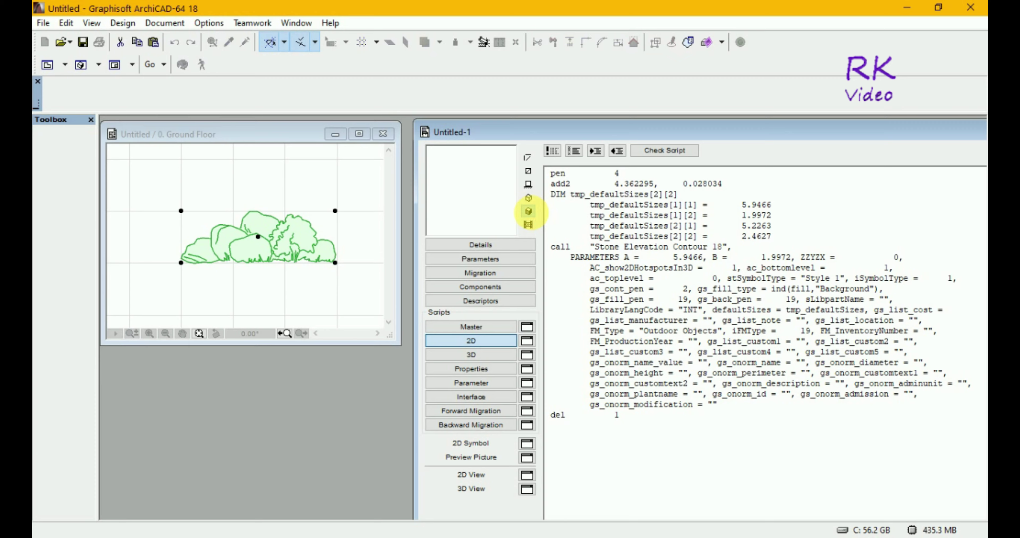
left_click(529, 171)
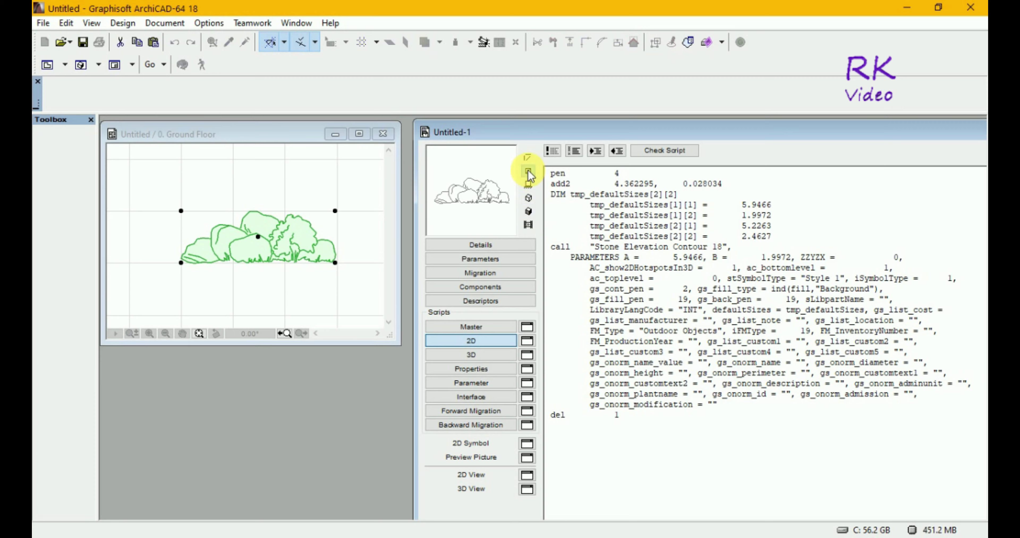
left_click(590, 464)
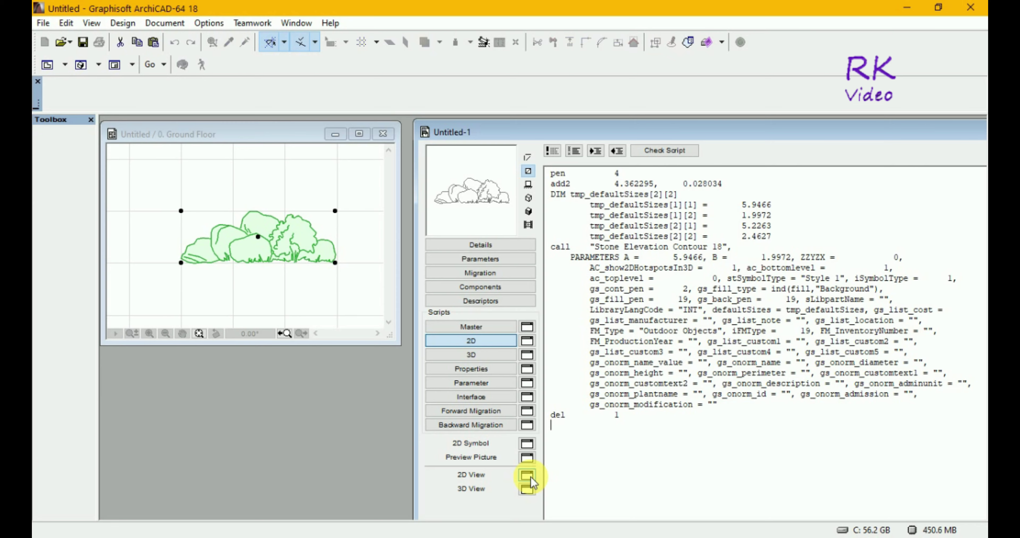
Step: Open Untitled-1's 2D View, shrink it beneath the floor plan, and fit the shrub drawing in it
left_click(527, 476)
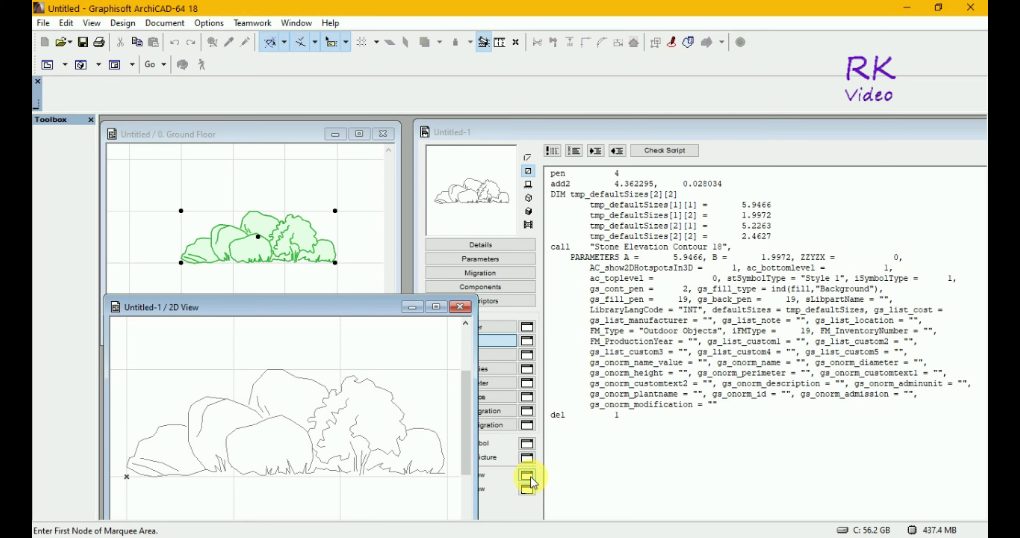
left_click_drag(486, 458, 419, 454)
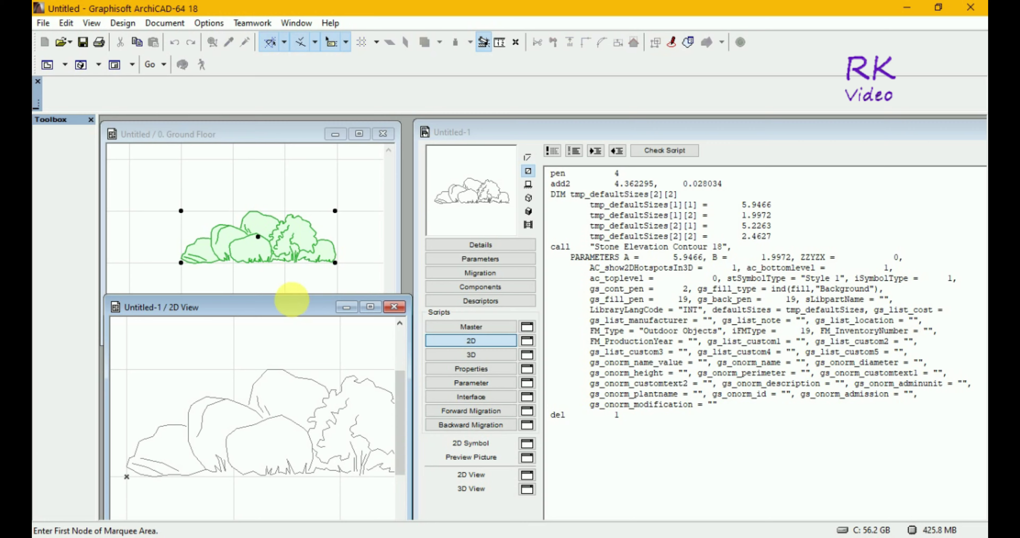
mouse_move(293, 300)
left_mouse_down()
mouse_move(296, 316)
mouse_move(331, 230)
mouse_move(291, 293)
left_mouse_up()
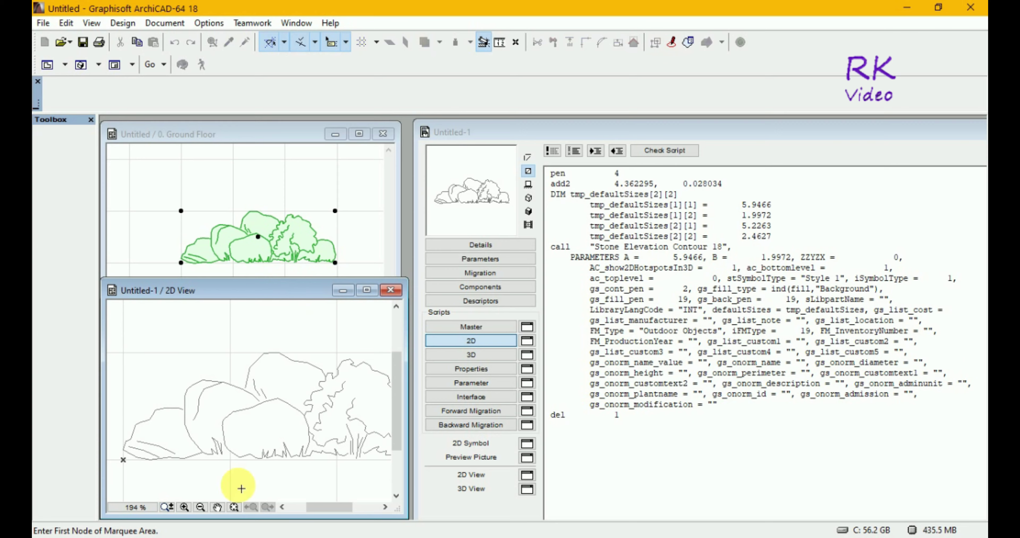
left_click(234, 508)
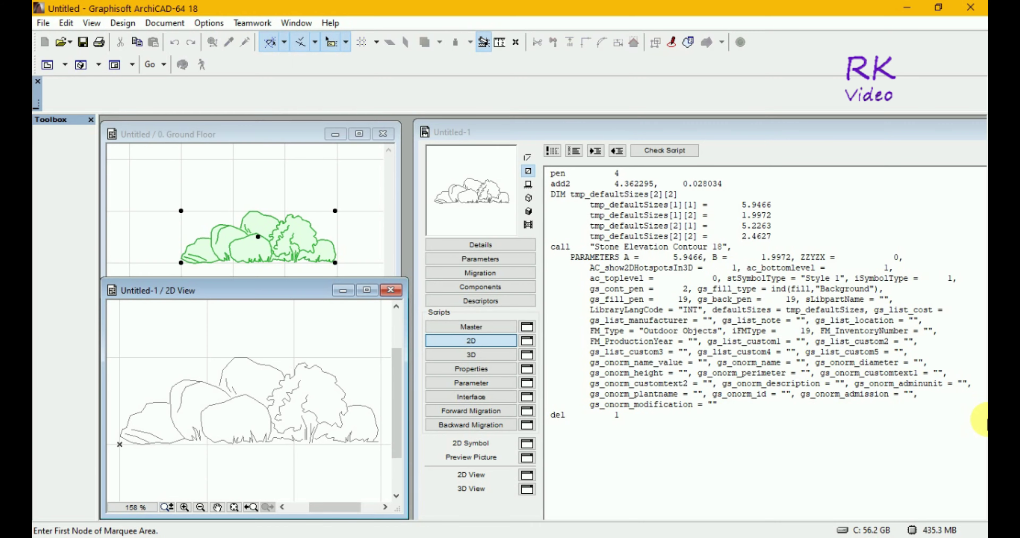
left_click(986, 420)
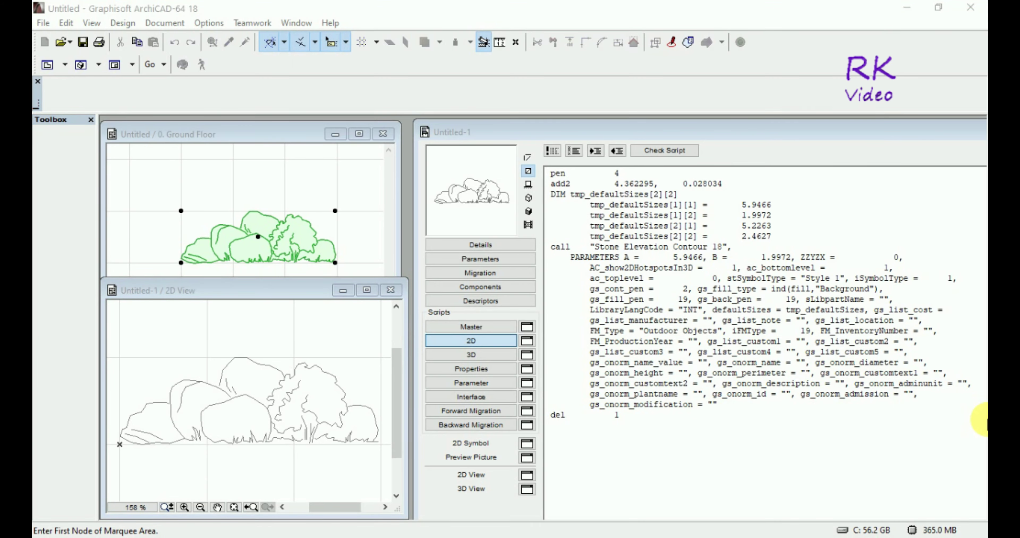
key("super")
key("Escape")
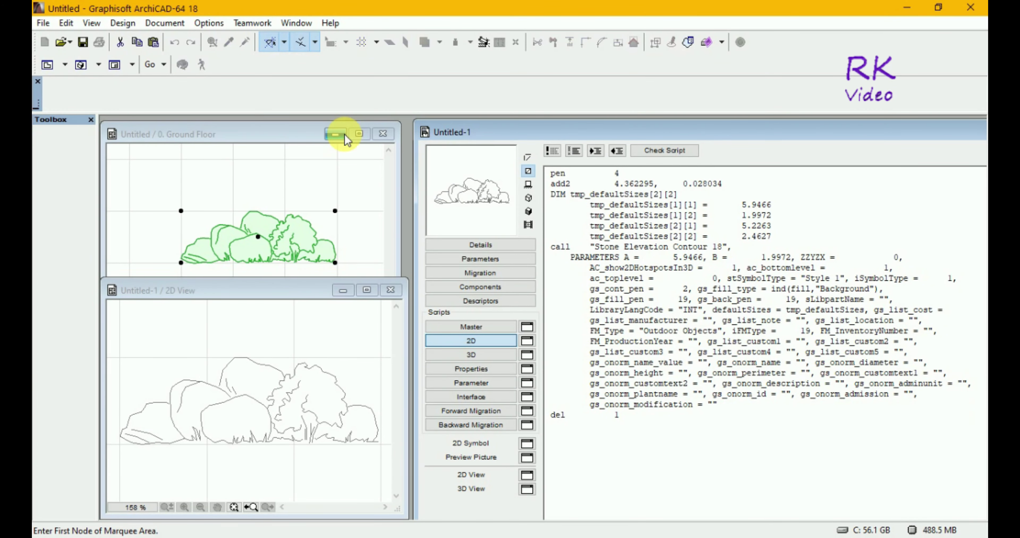
Step: Maximize the Ground Floor plan, fit it in the window, then zoom into the shrub symbol
left_click(359, 134)
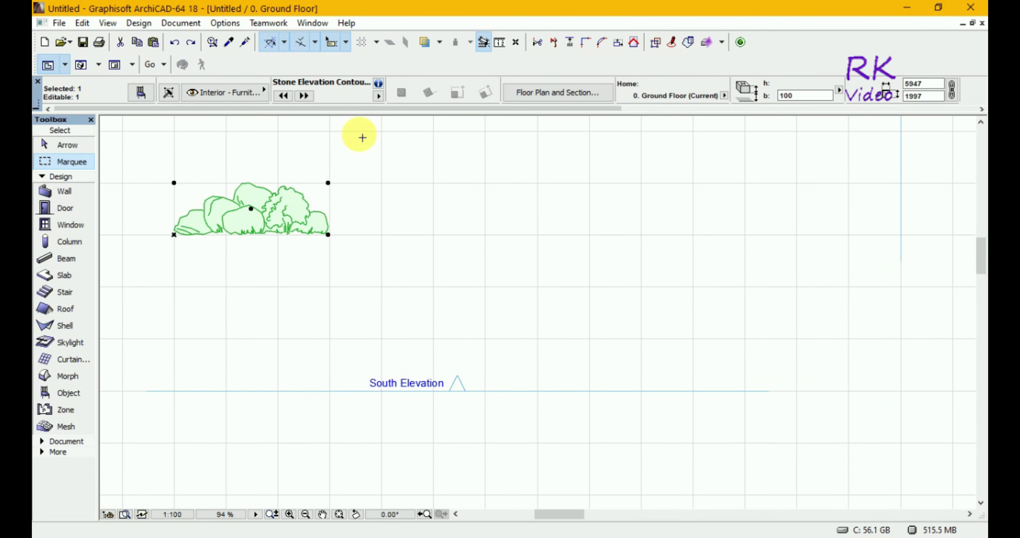
left_click(339, 515)
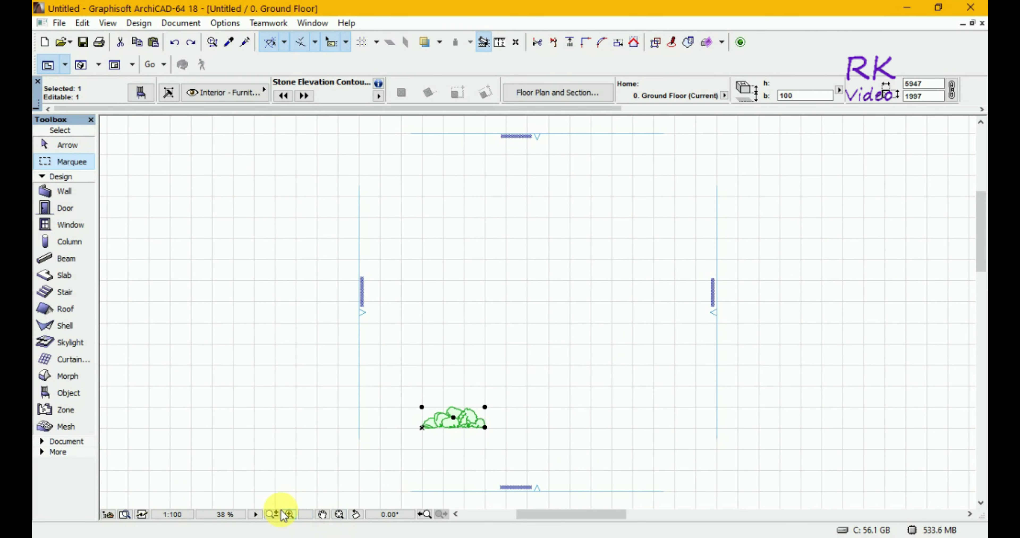
left_click(289, 515)
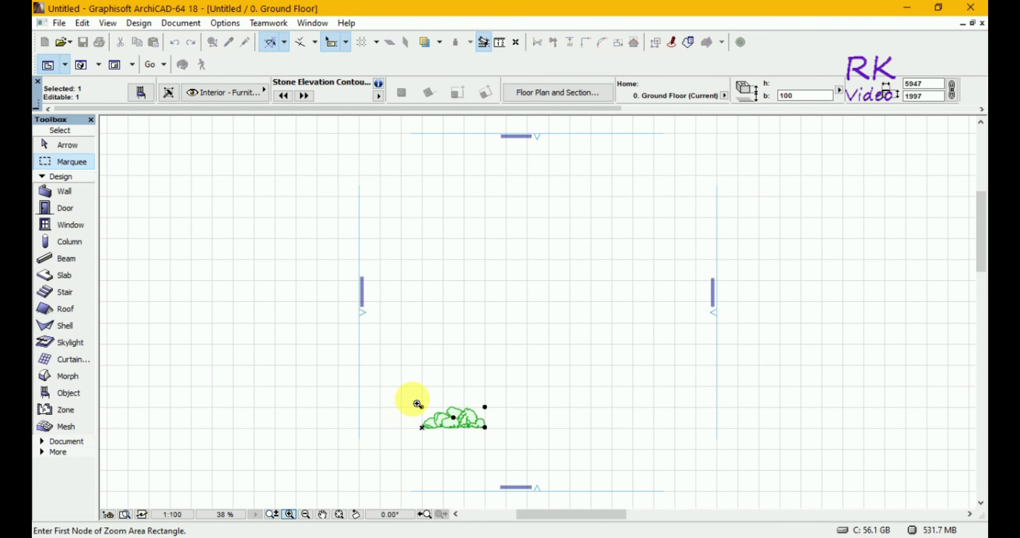
left_click(415, 396)
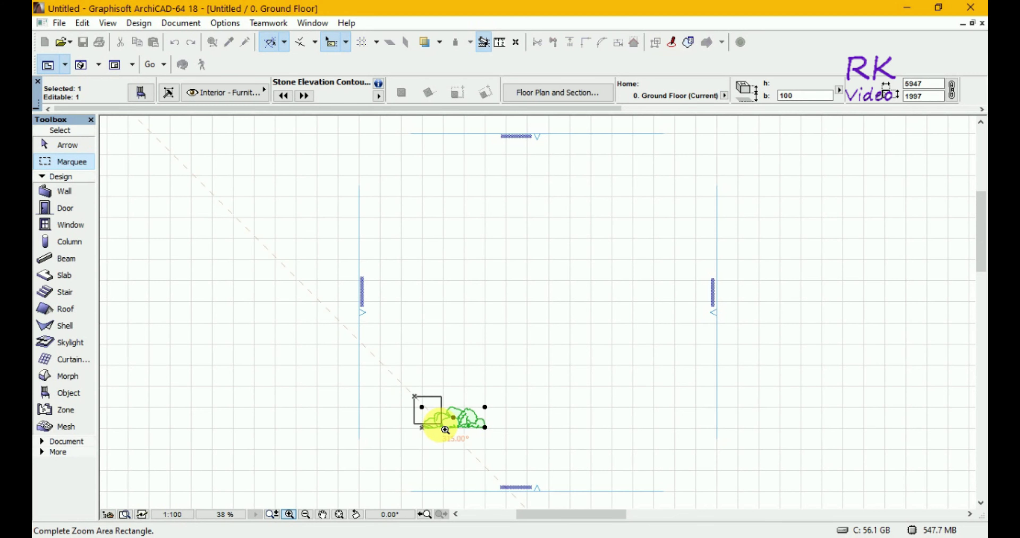
left_click(501, 445)
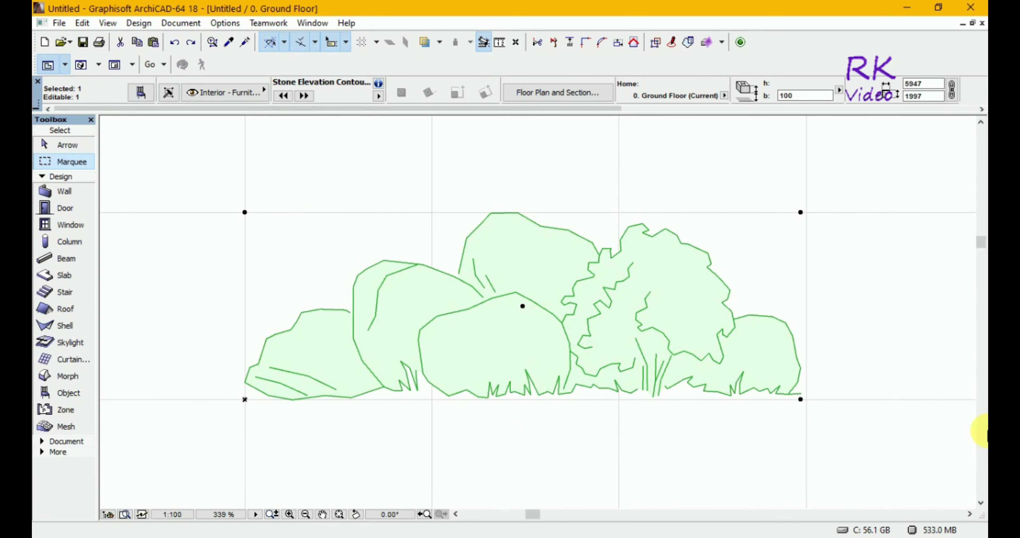